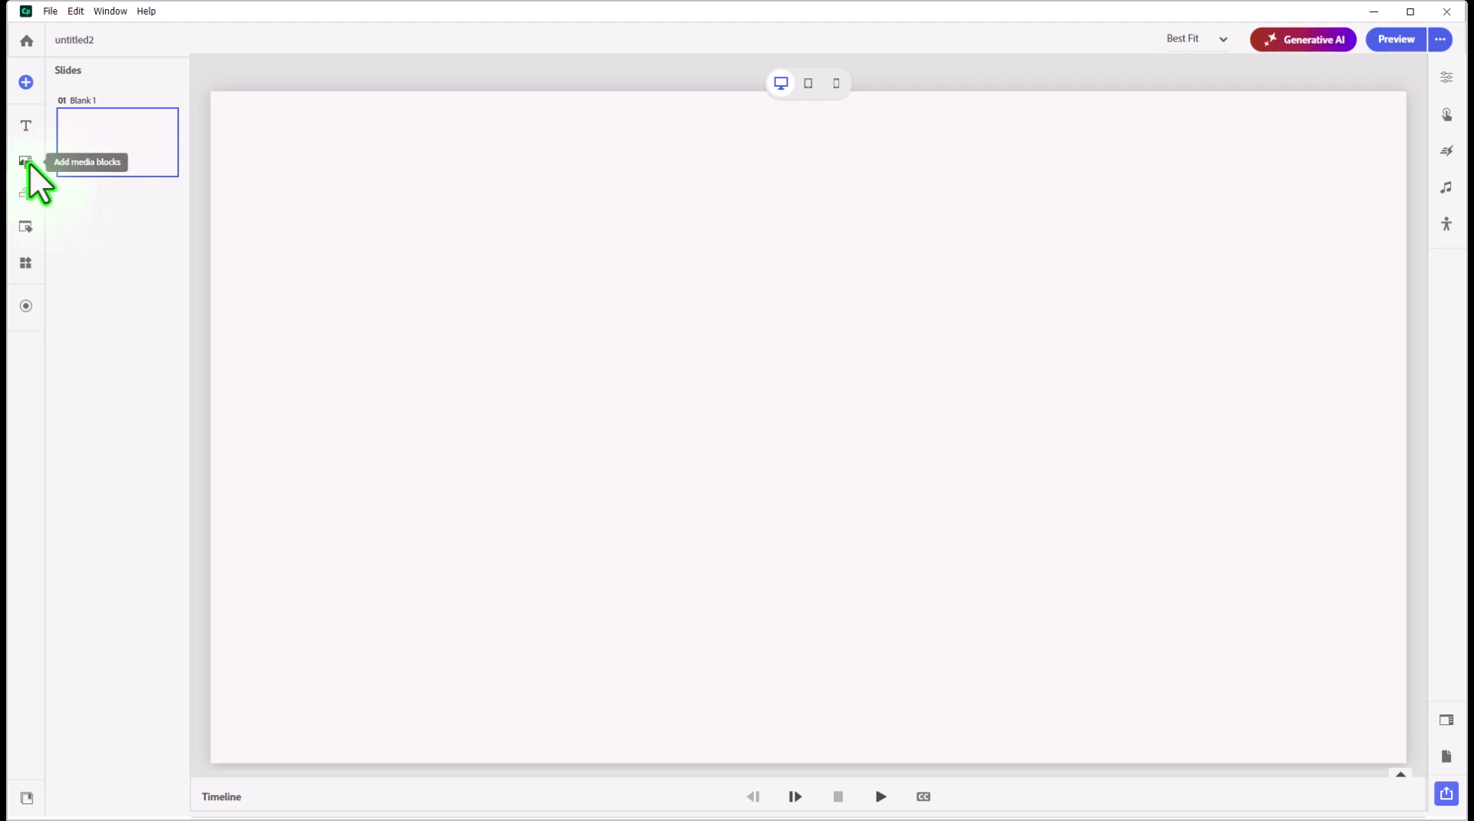
# Step: Add an image grid media block to the blank slide and open its visual properties
pyautogui.click(27, 162)
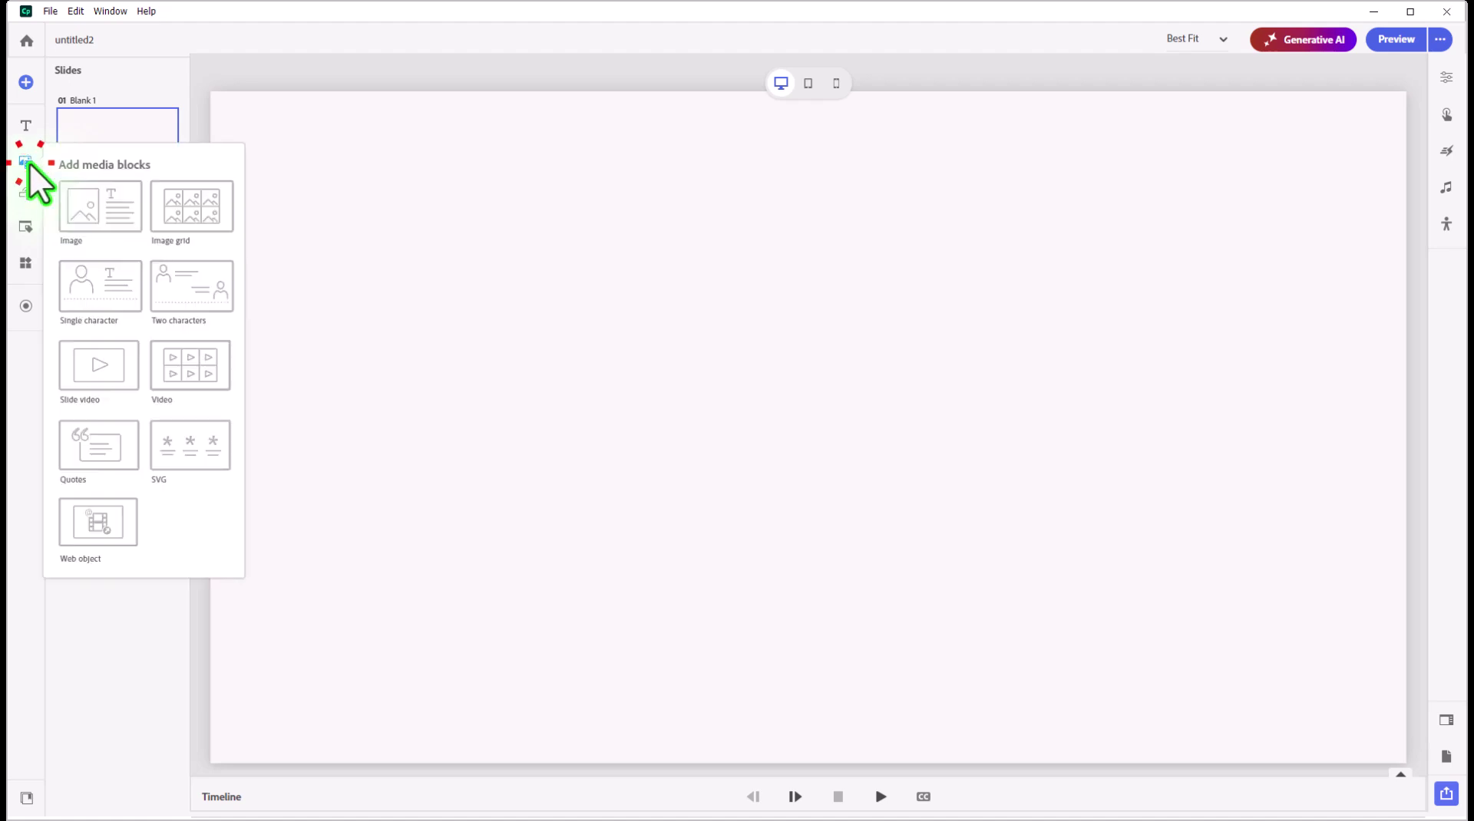
pyautogui.click(192, 223)
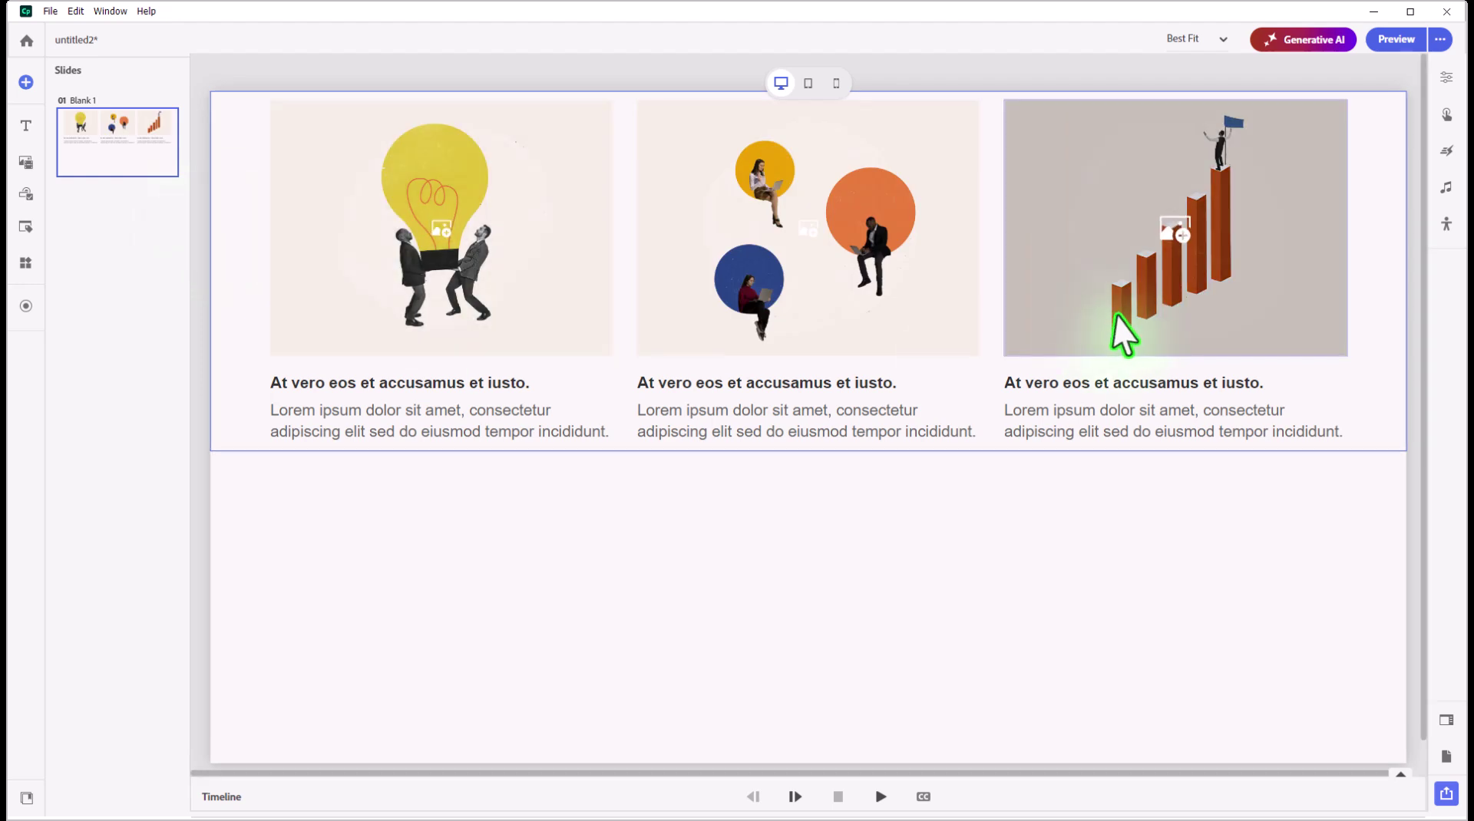
pyautogui.click(1447, 78)
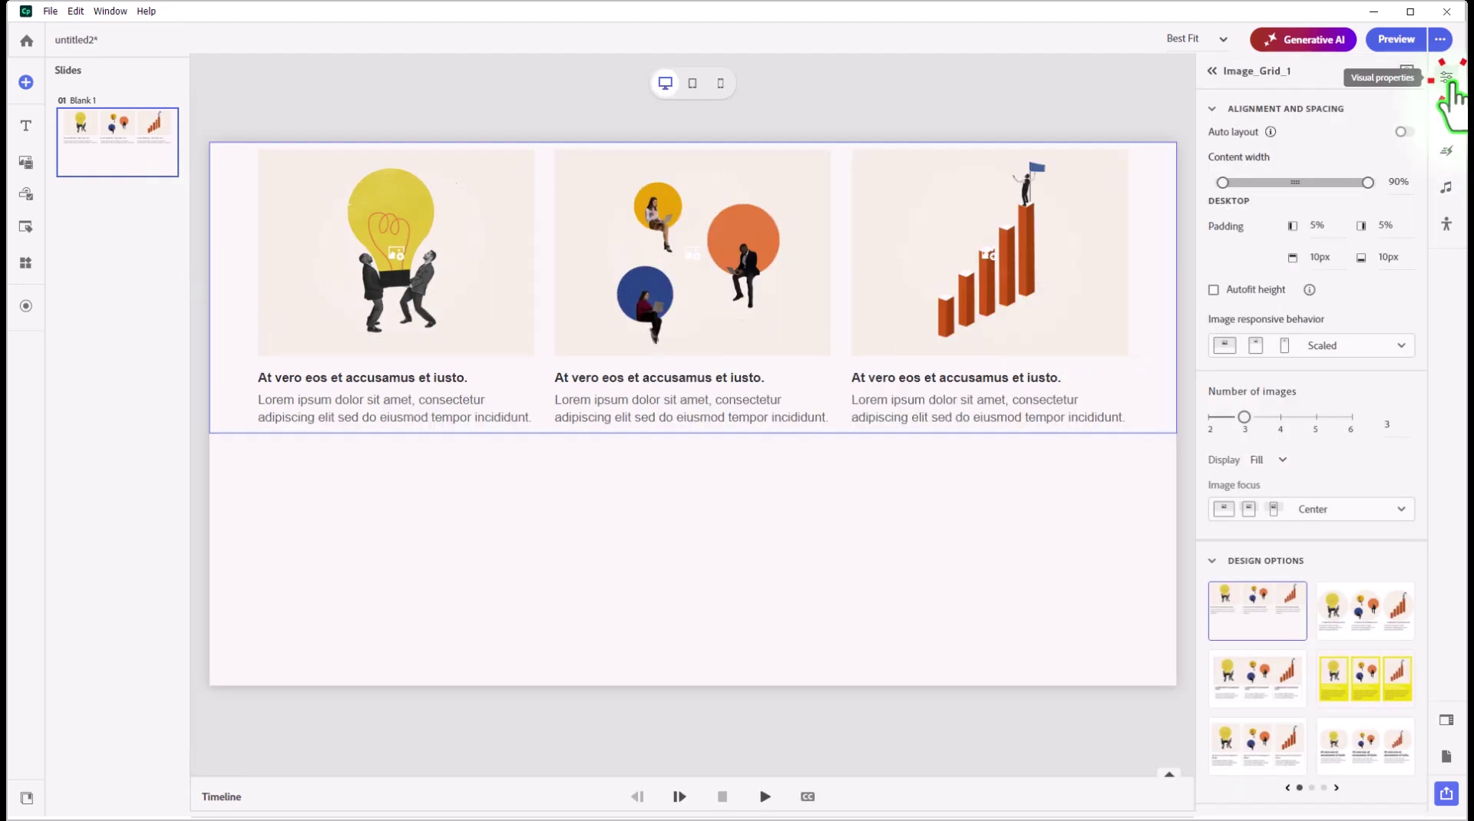
pyautogui.scroll(-2, 1343, 499)
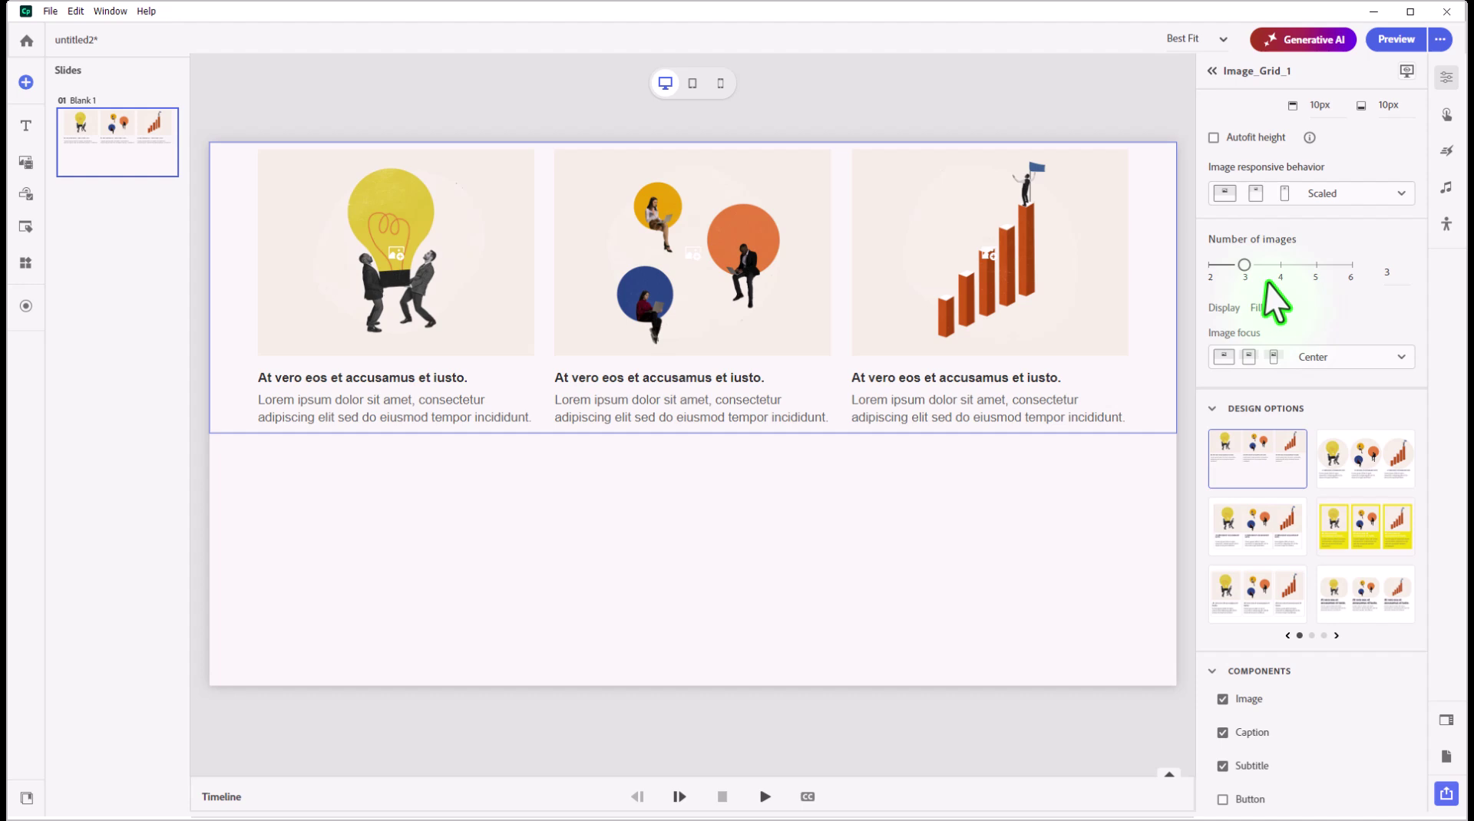
pyautogui.scroll(3, 1278, 292)
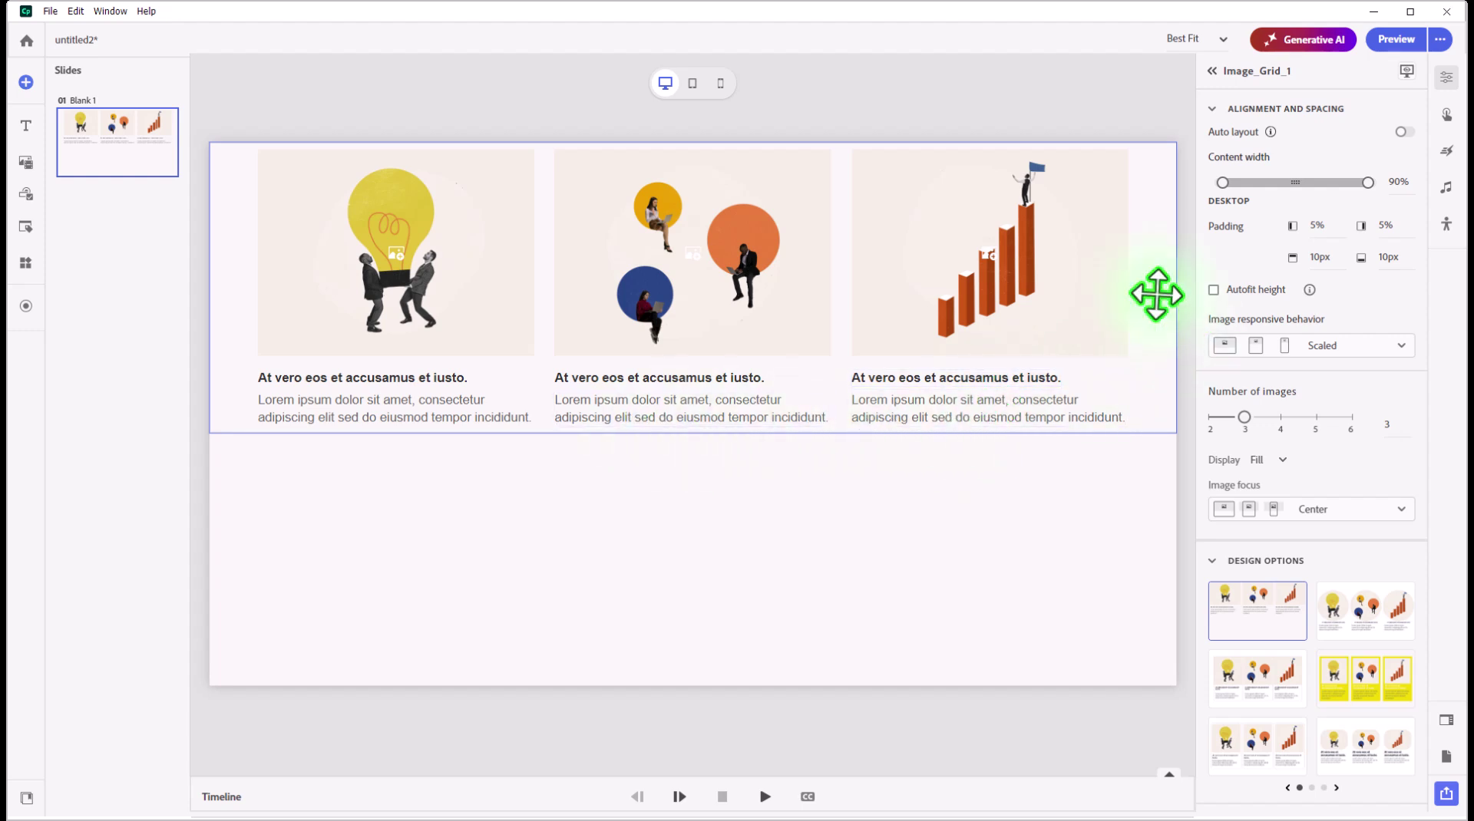
# Step: Enable the Card component for the image grid and turn on Autofit height
pyautogui.scroll(-4, 1322, 438)
pyautogui.scroll(-1, 1327, 461)
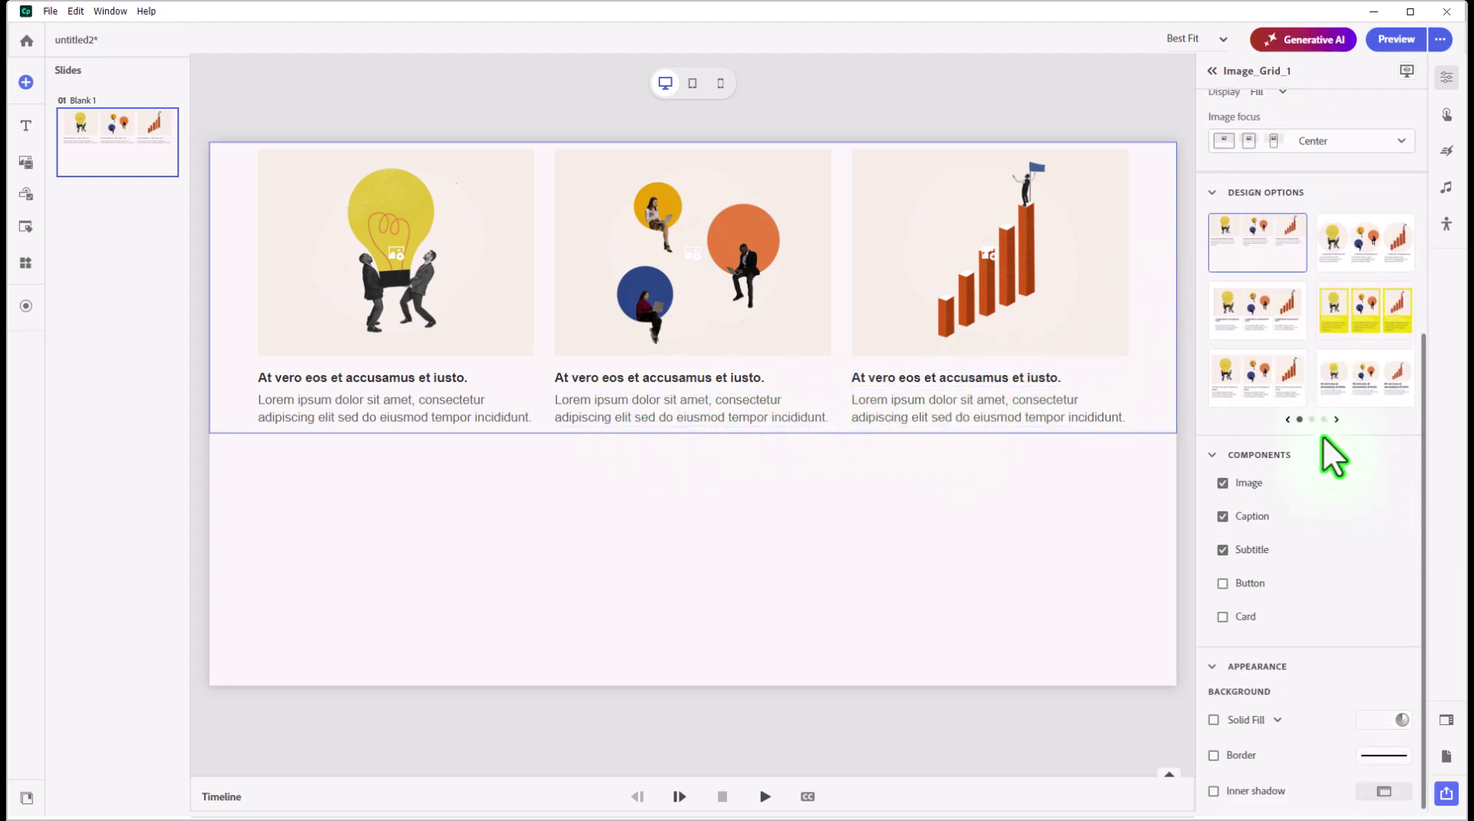
pyautogui.click(1222, 613)
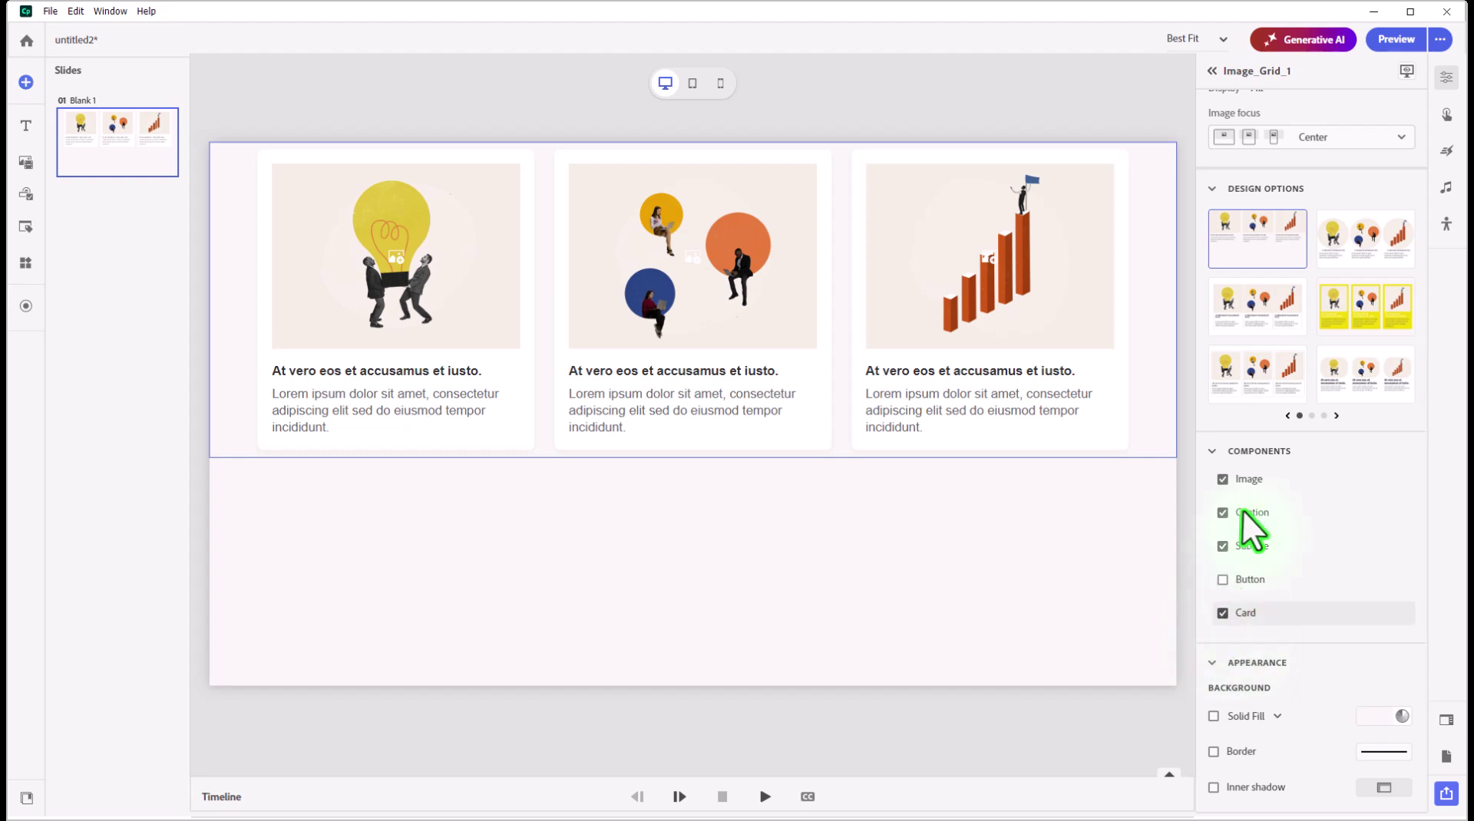
pyautogui.scroll(5, 1292, 276)
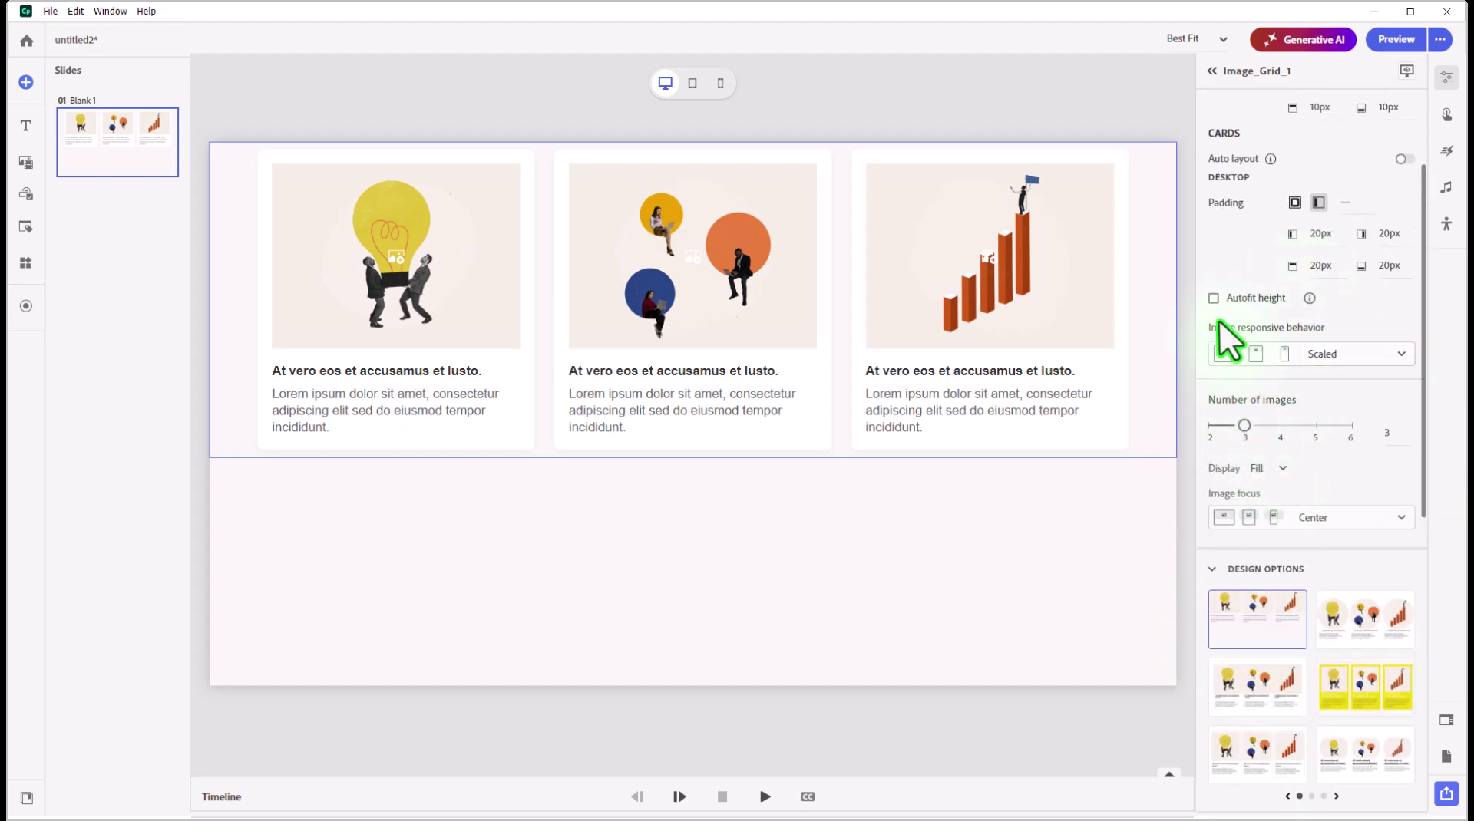
pyautogui.click(1213, 299)
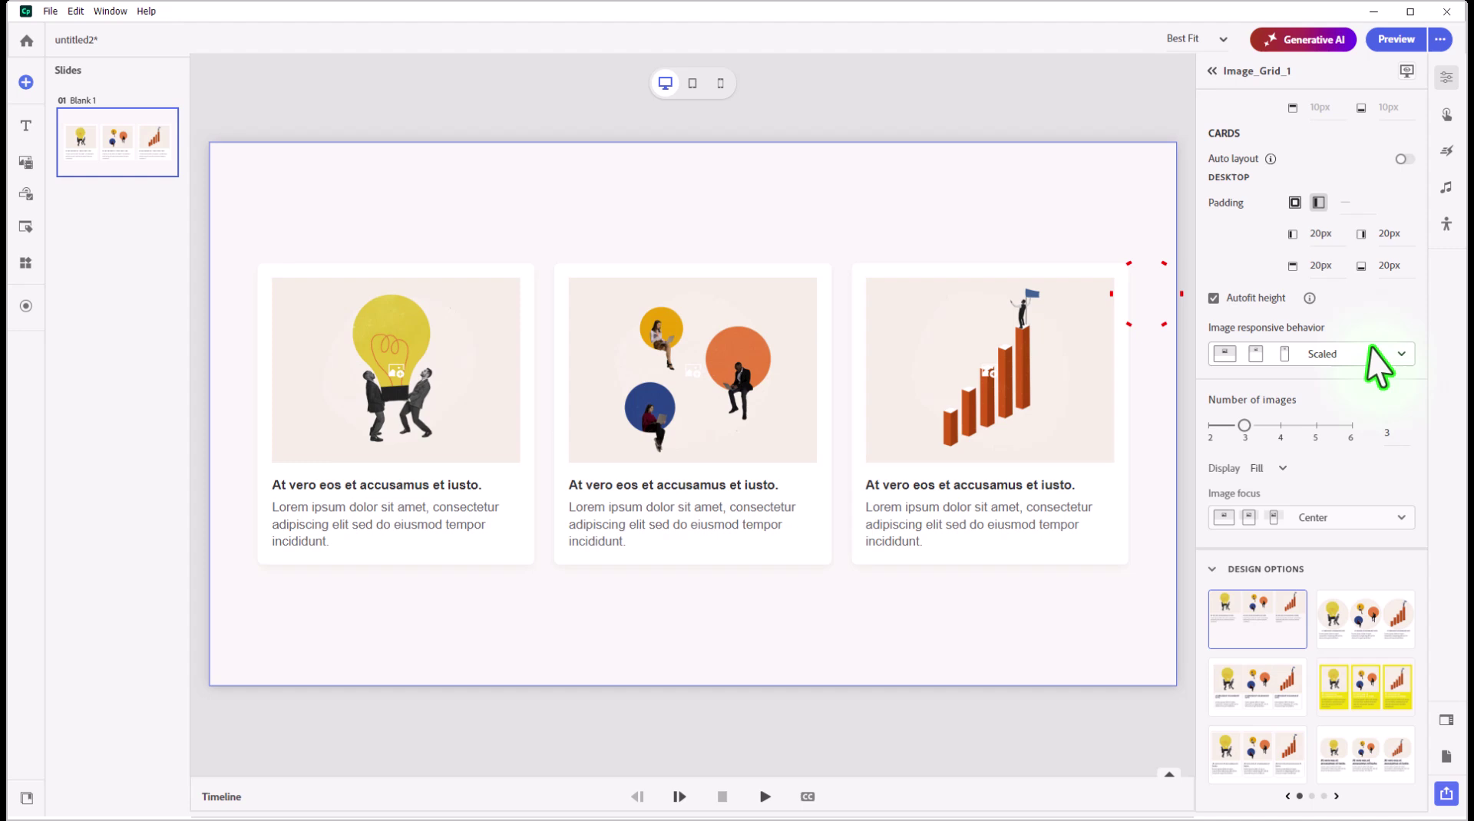
# Step: Set the cards' desktop padding to 0 px on all four sides
pyautogui.scroll(2, 1380, 363)
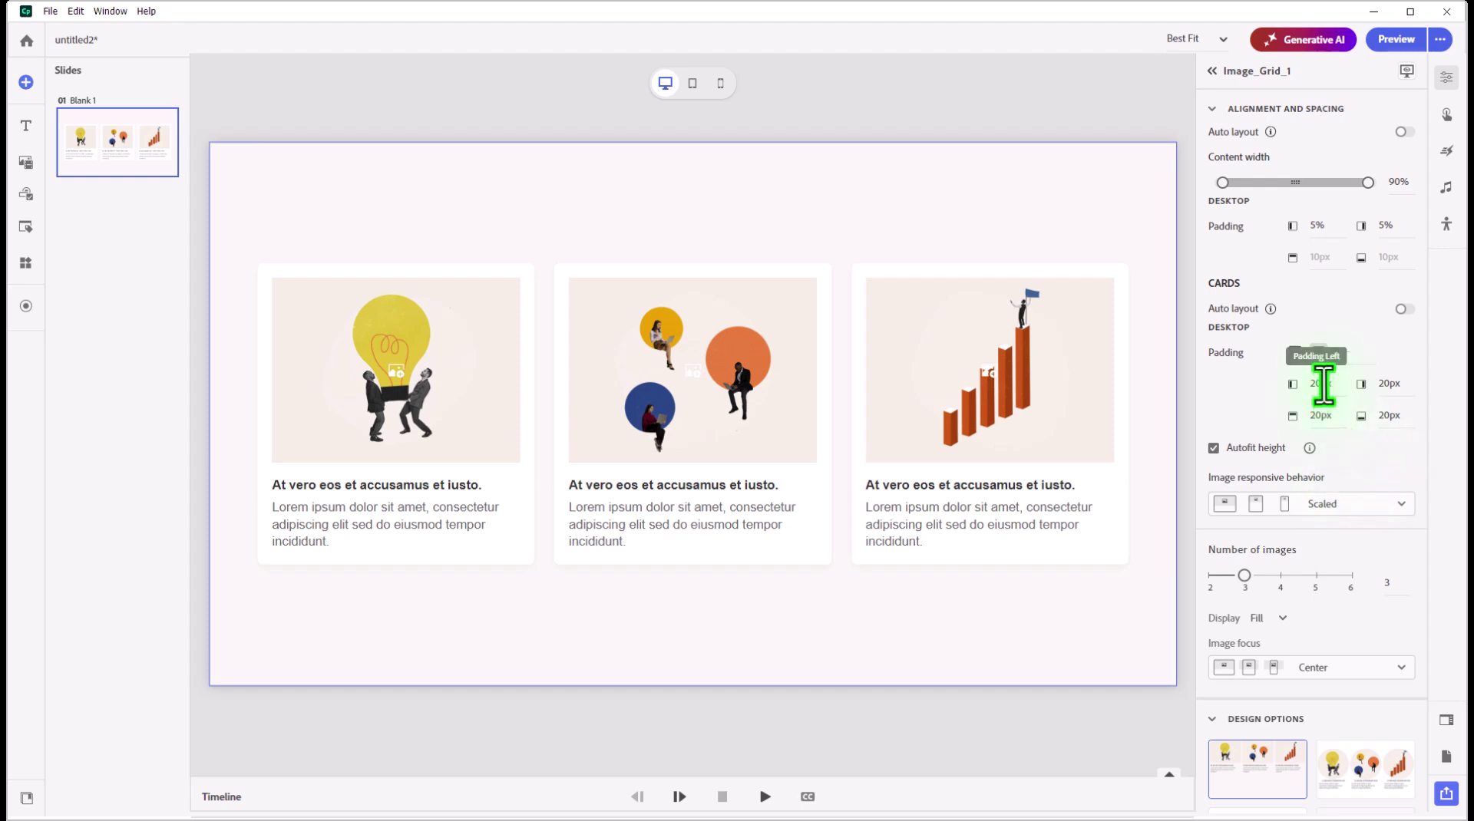
pyautogui.click(1320, 383)
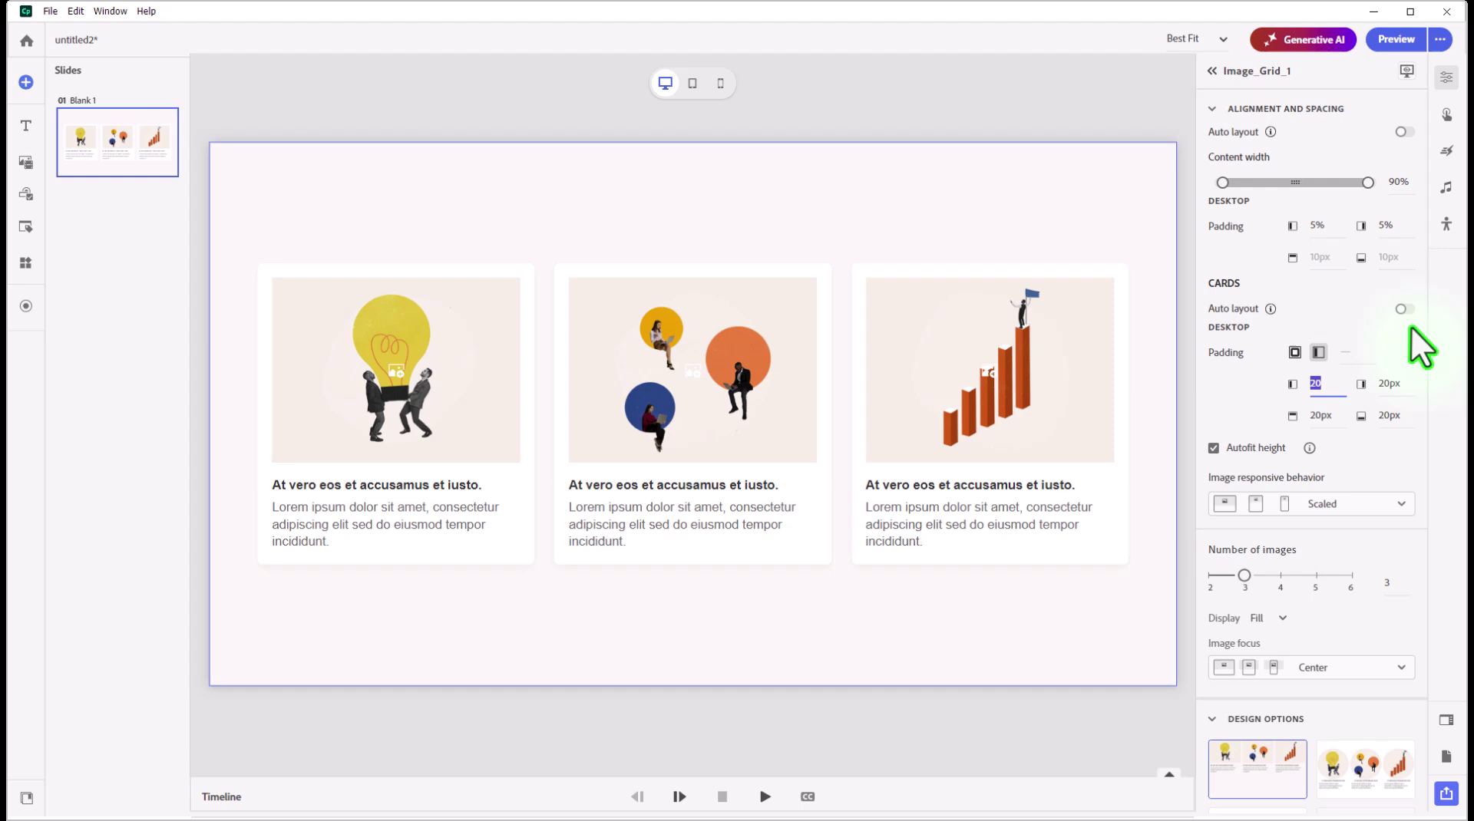
pyautogui.write('0')
pyautogui.press('Tab')
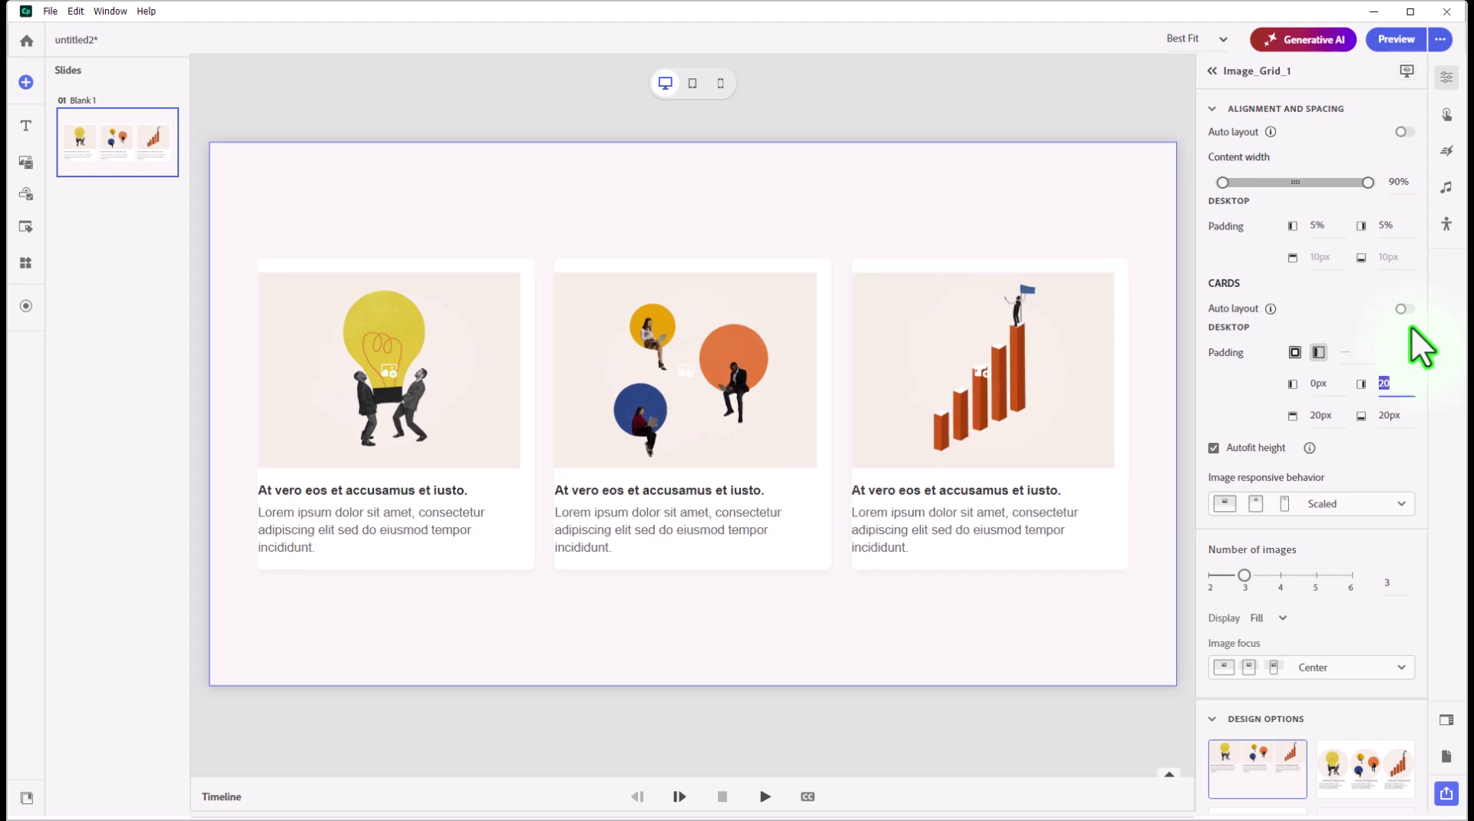
pyautogui.write('0')
pyautogui.press('Tab')
pyautogui.write('0')
pyautogui.press('Tab')
pyautogui.write('0')
pyautogui.press('Tab')
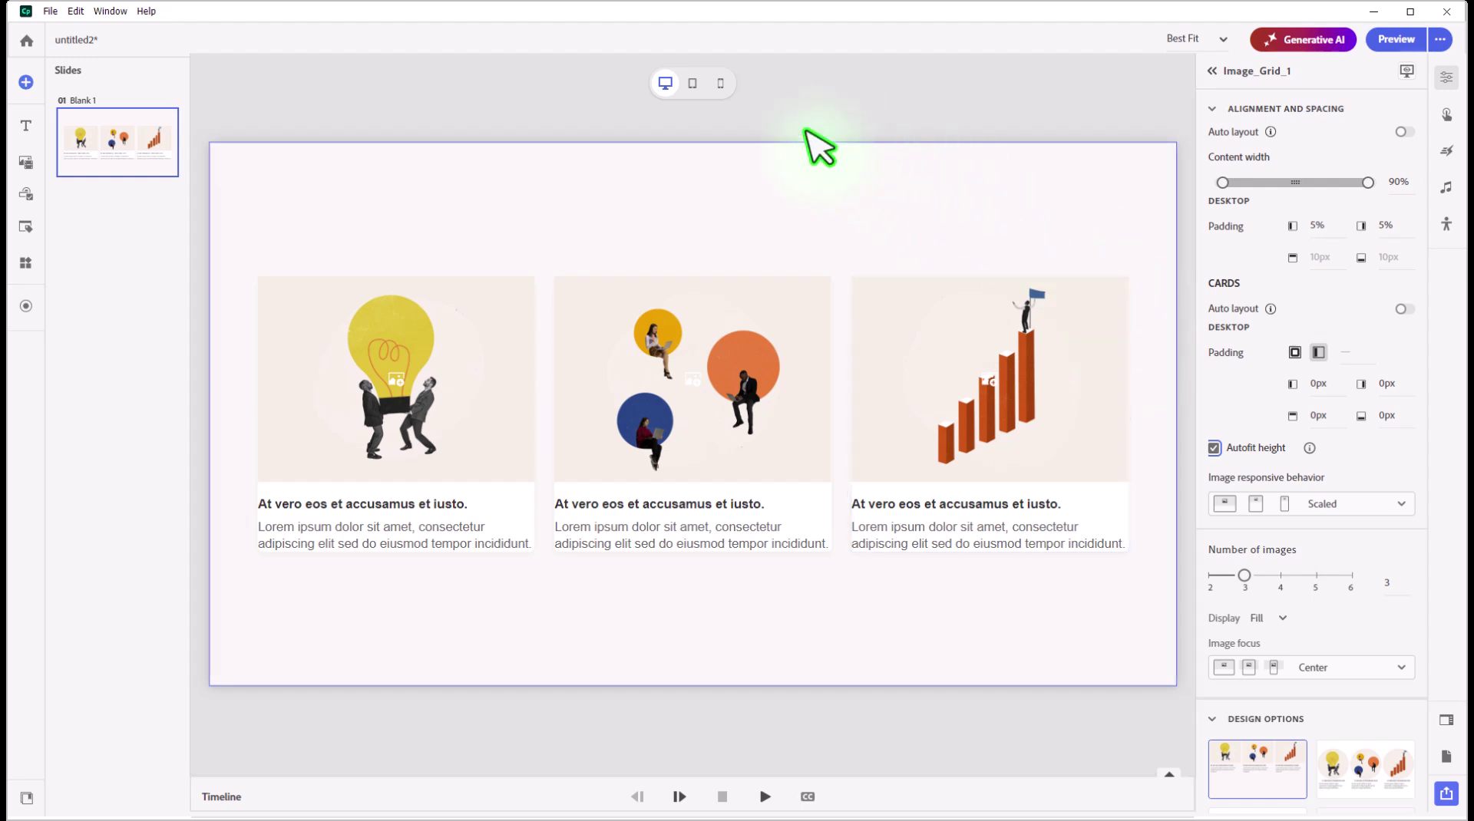
# Step: Switch to the tablet layout and set the cards' padding to 0 px on all four sides
pyautogui.click(693, 83)
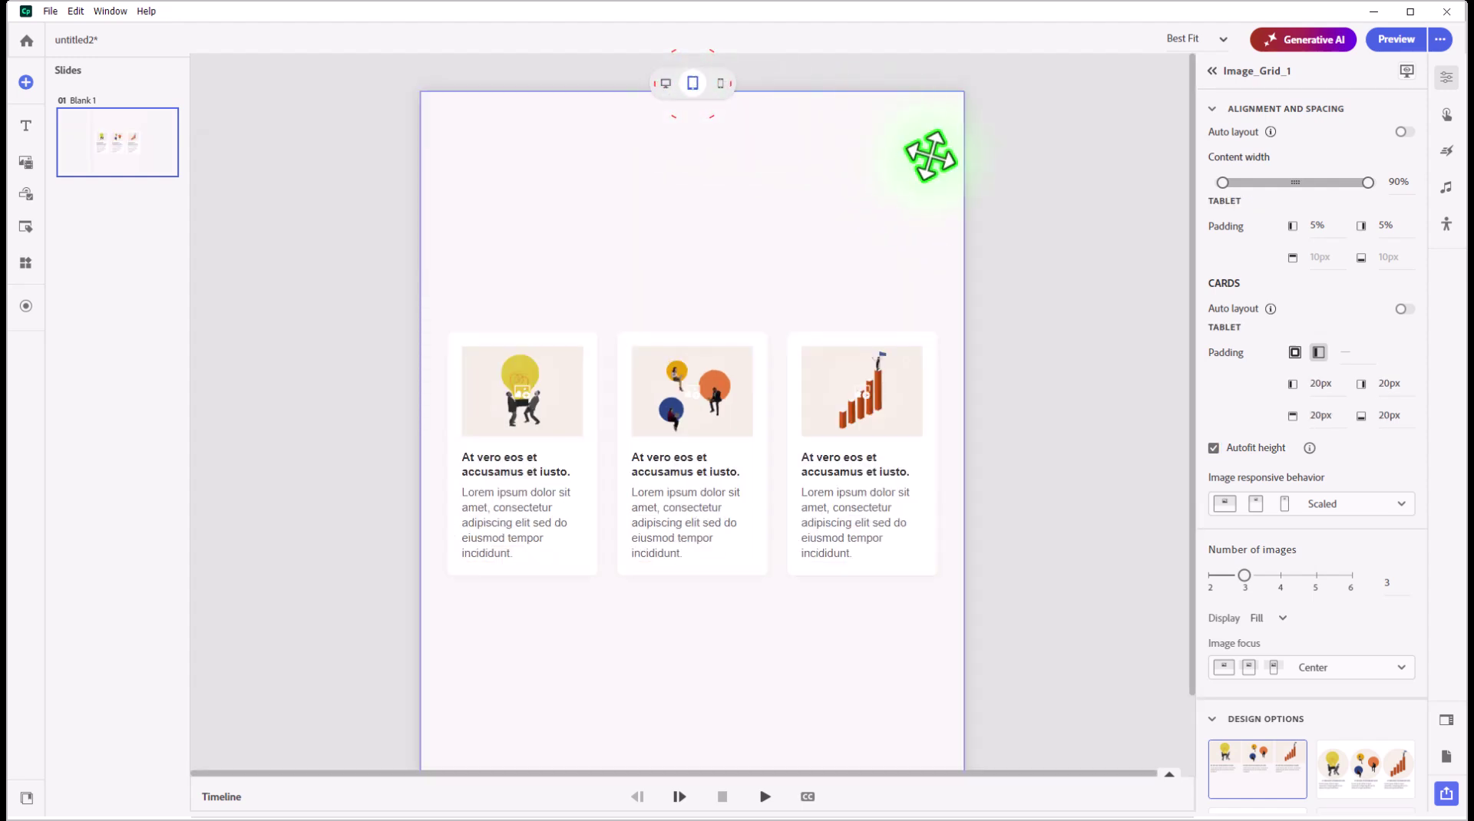
pyautogui.click(1318, 383)
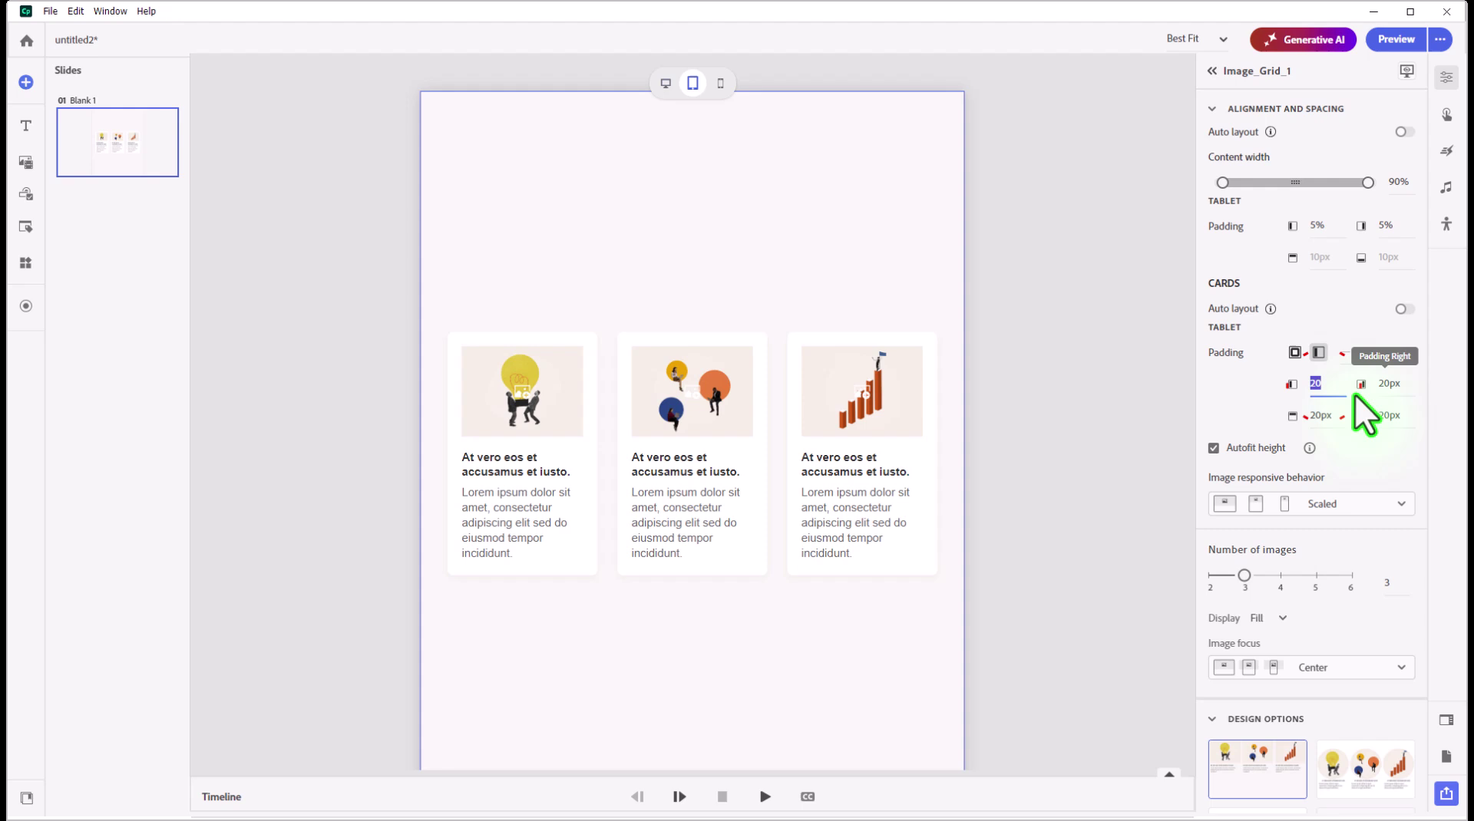
pyautogui.write('0')
pyautogui.press('Tab')
pyautogui.press('Tab')
pyautogui.press('Tab')
pyautogui.press('Tab')
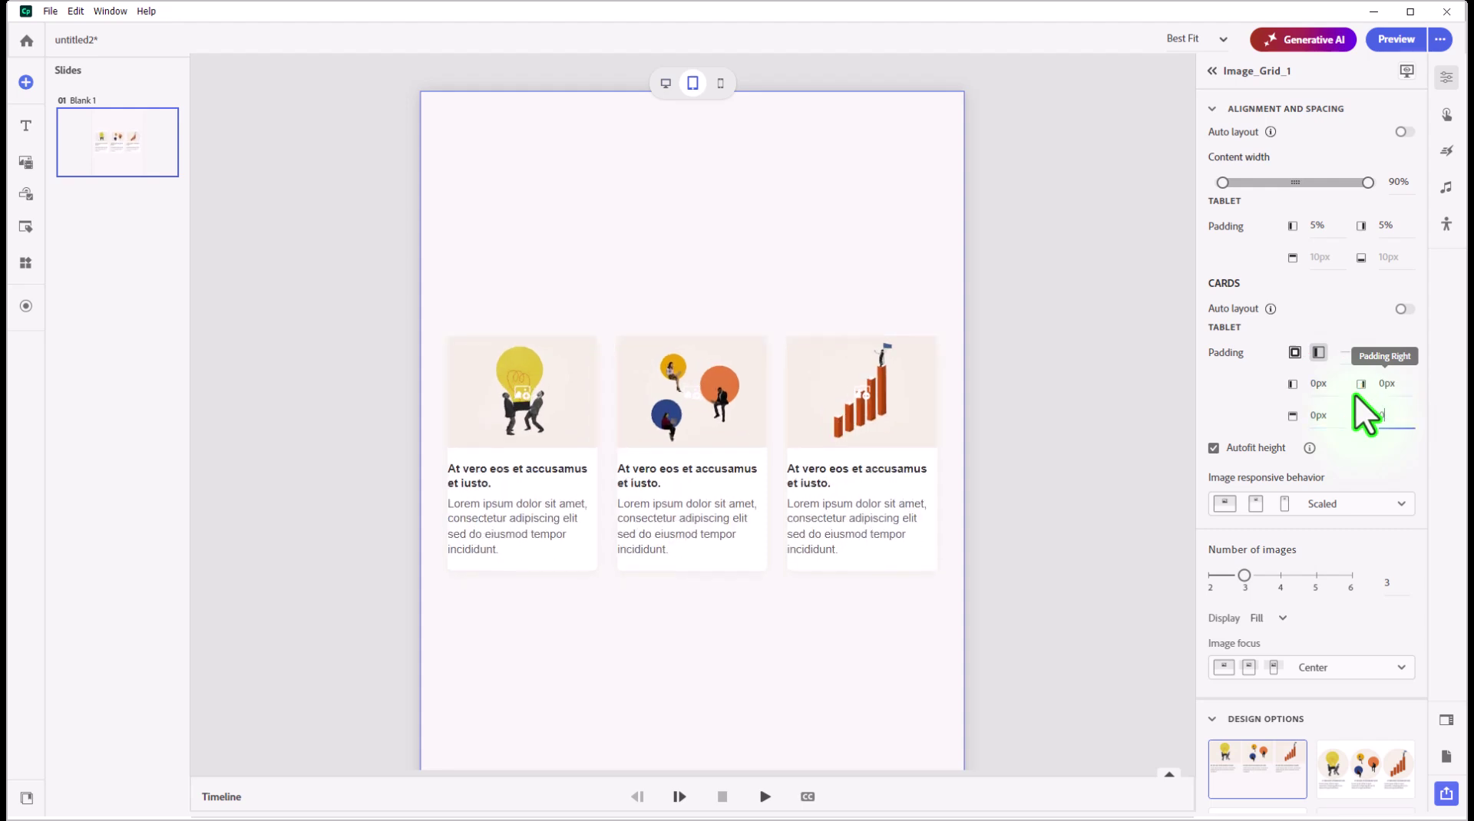
# Step: Switch to the mobile layout and set the cards' padding to 0 px on all four sides
pyautogui.click(720, 83)
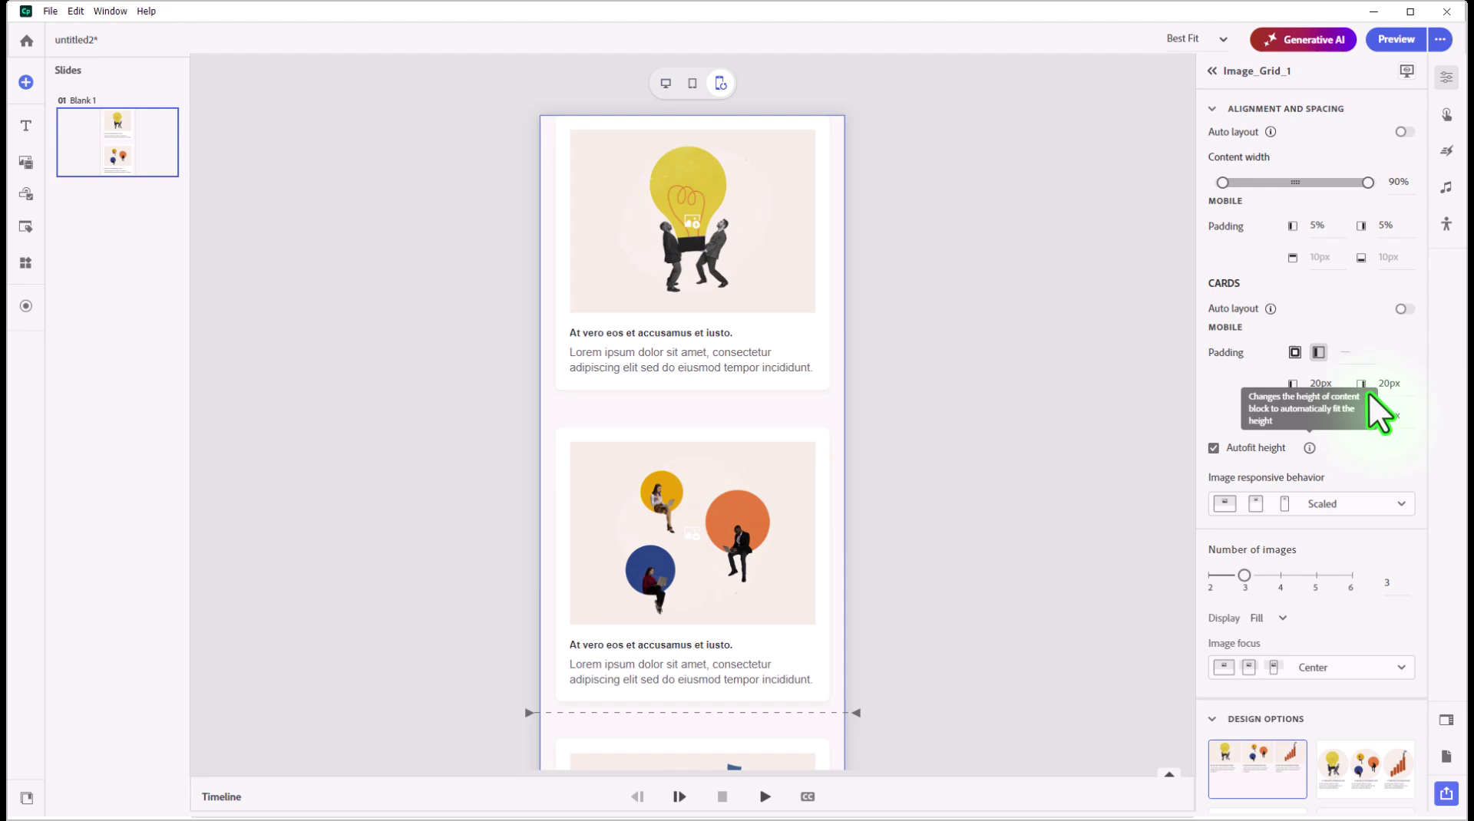
pyautogui.click(1320, 383)
pyautogui.write('0')
pyautogui.press('Tab')
pyautogui.write('0')
pyautogui.press('Tab')
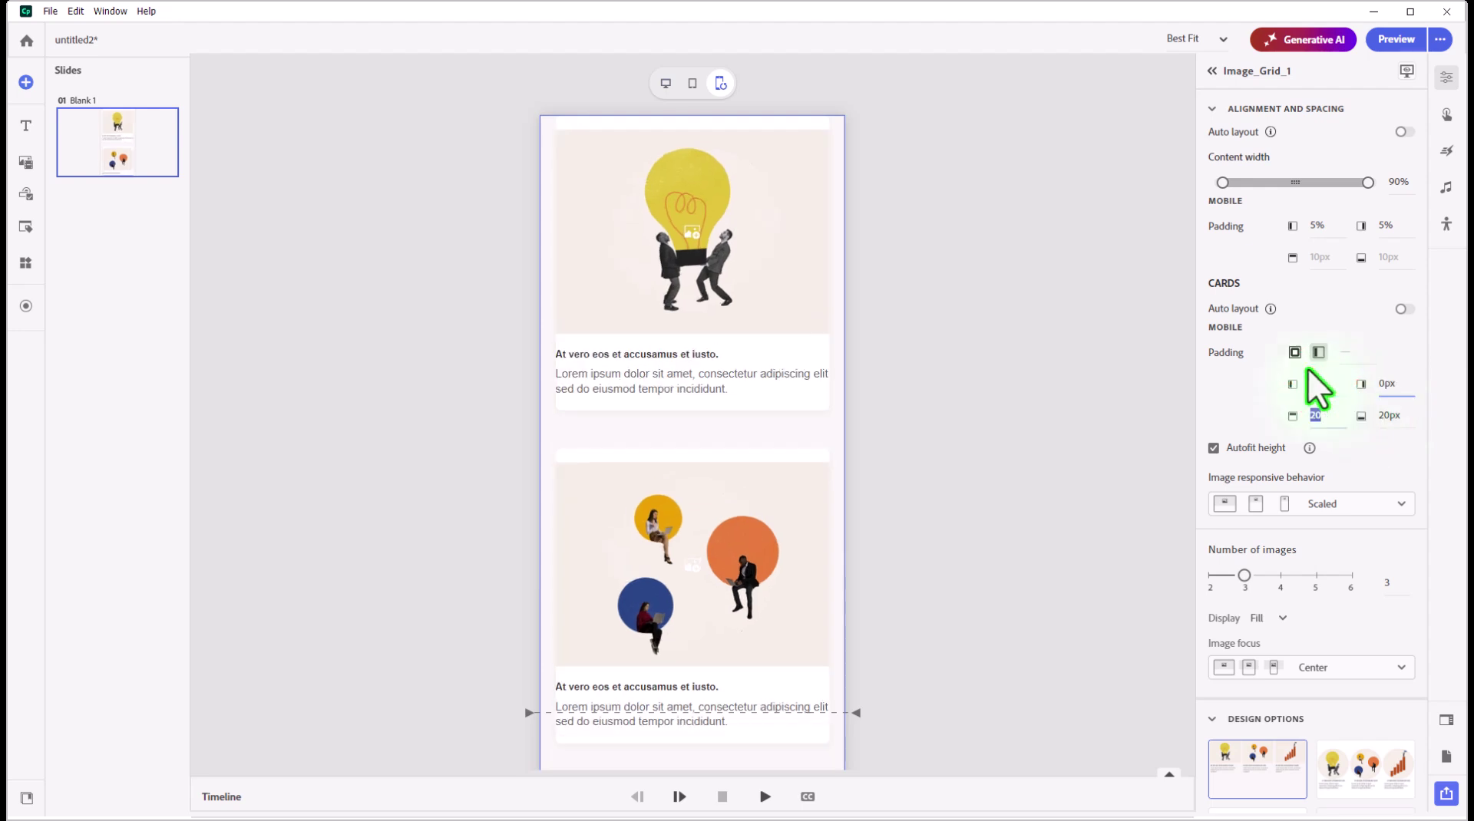
pyautogui.write('0')
pyautogui.press('Tab')
pyautogui.write('0')
pyautogui.press('Tab')
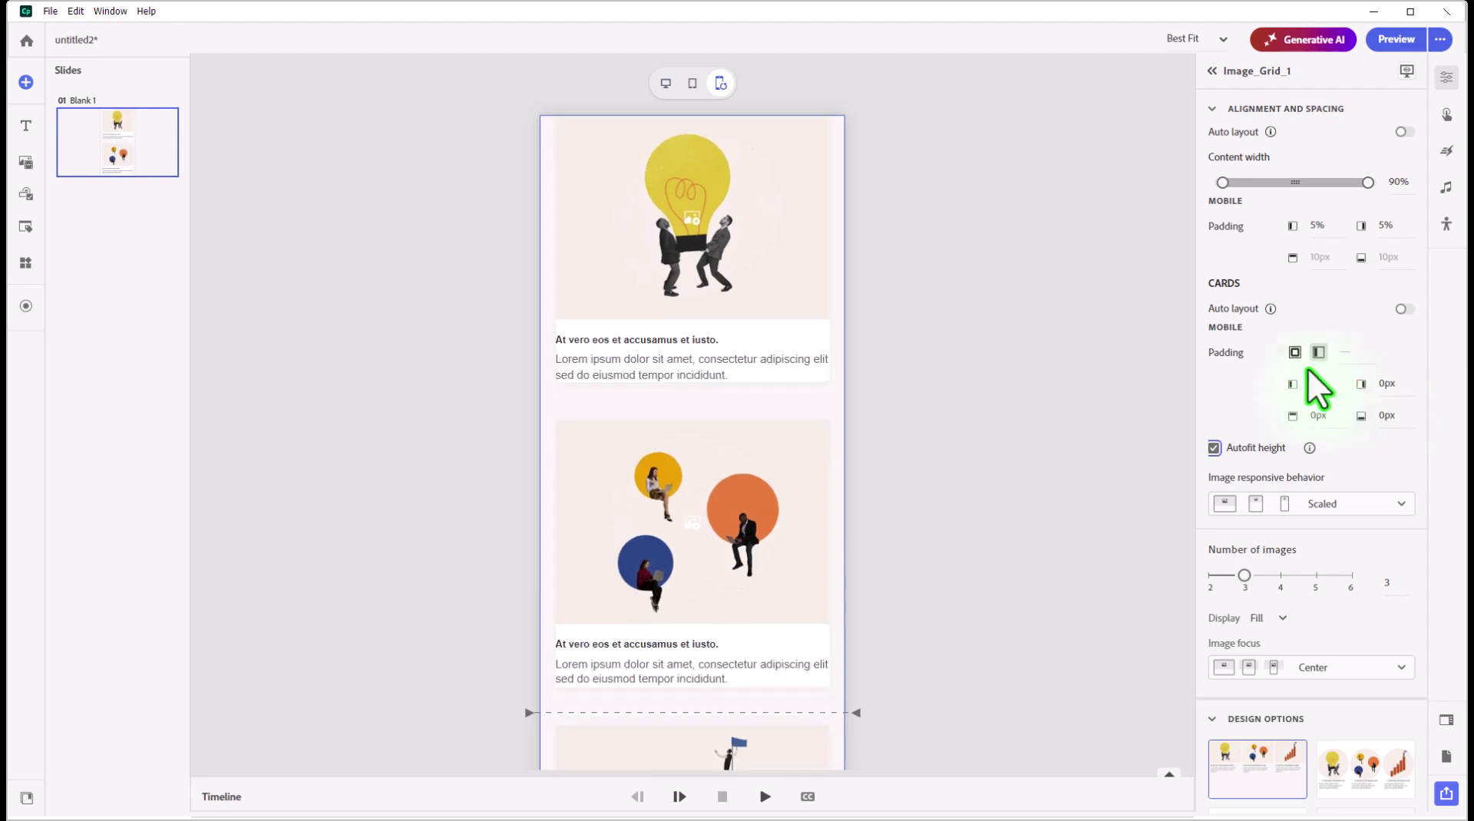
# Step: Set the cards' corner radius to 0
pyautogui.scroll(-10, 1320, 609)
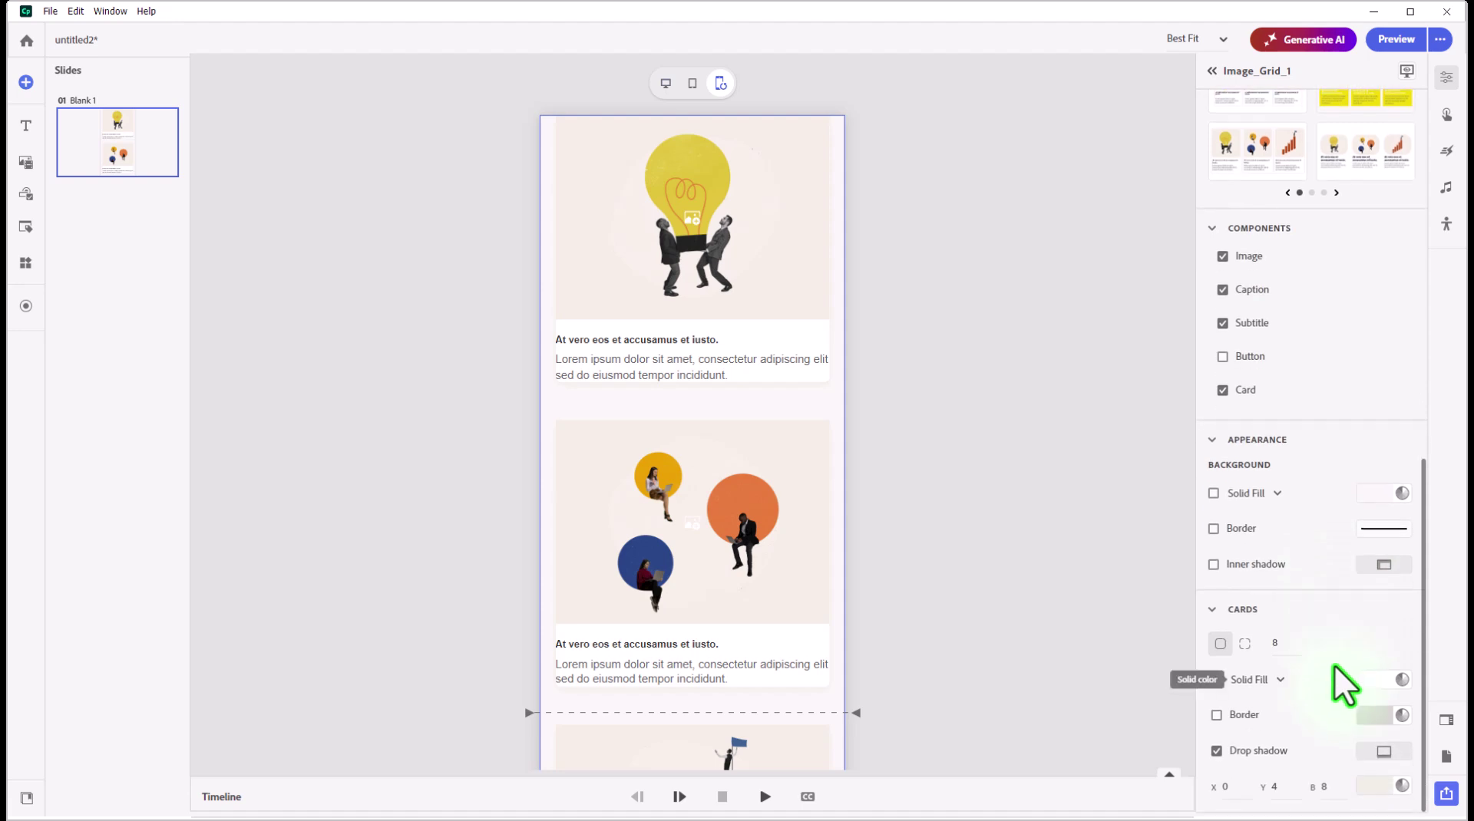
pyautogui.doubleClick(1275, 643)
pyautogui.write('0')
pyautogui.press('Return')
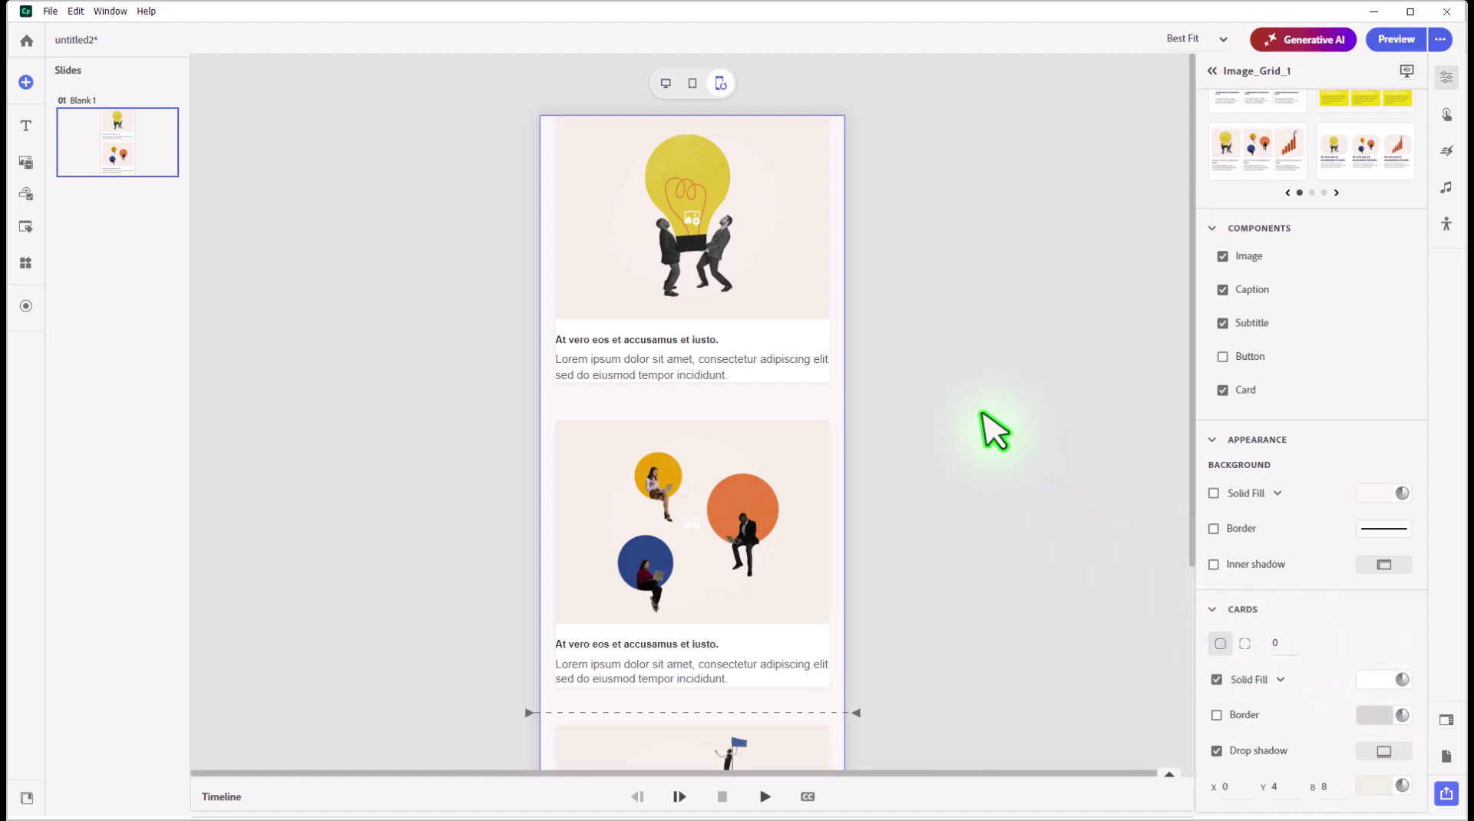
# Step: Return to the desktop layout and set the first card's caption padding to 20 px on the left and right
pyautogui.click(660, 84)
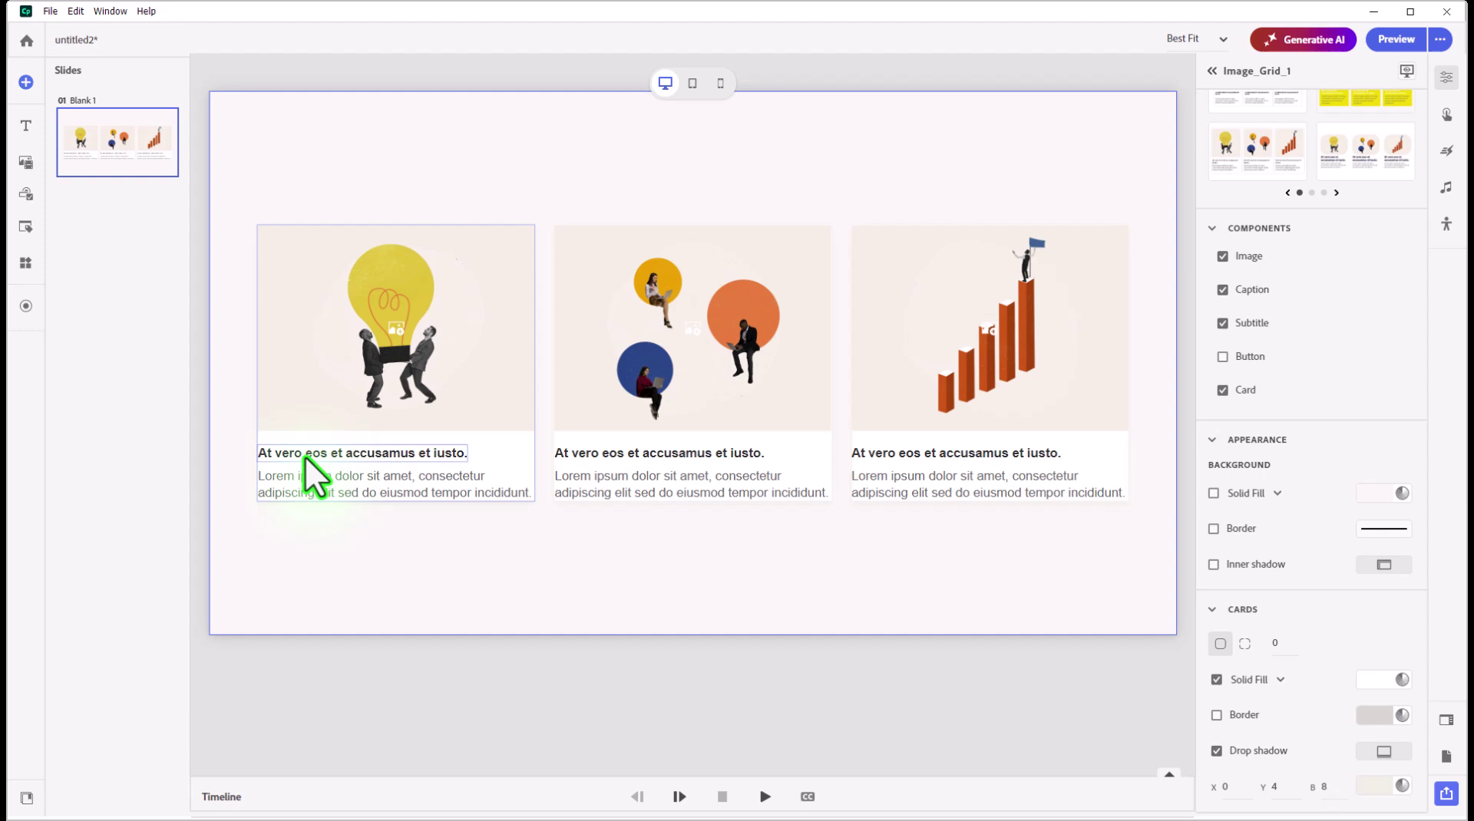
pyautogui.click(370, 451)
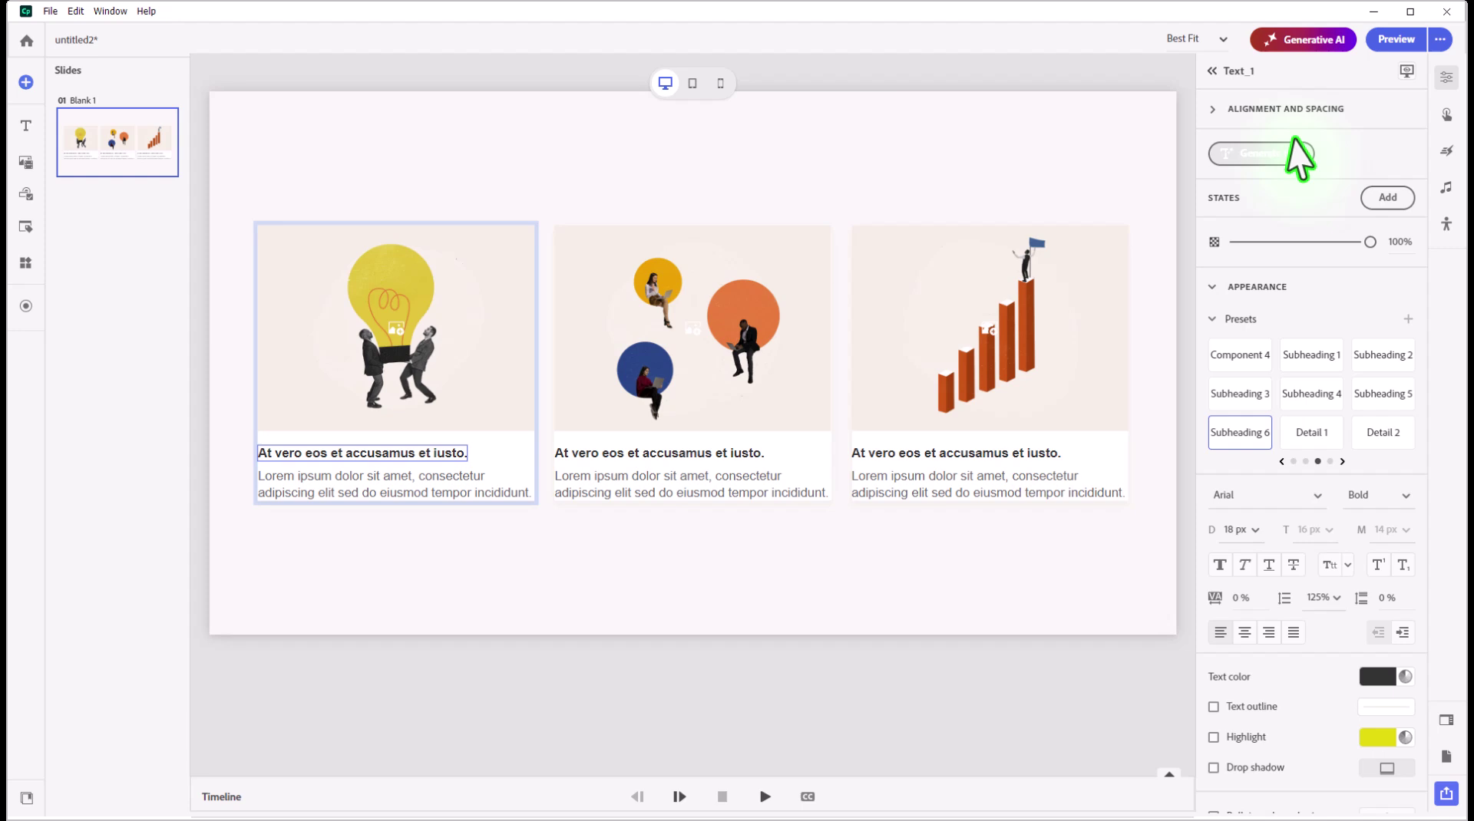
pyautogui.click(1213, 111)
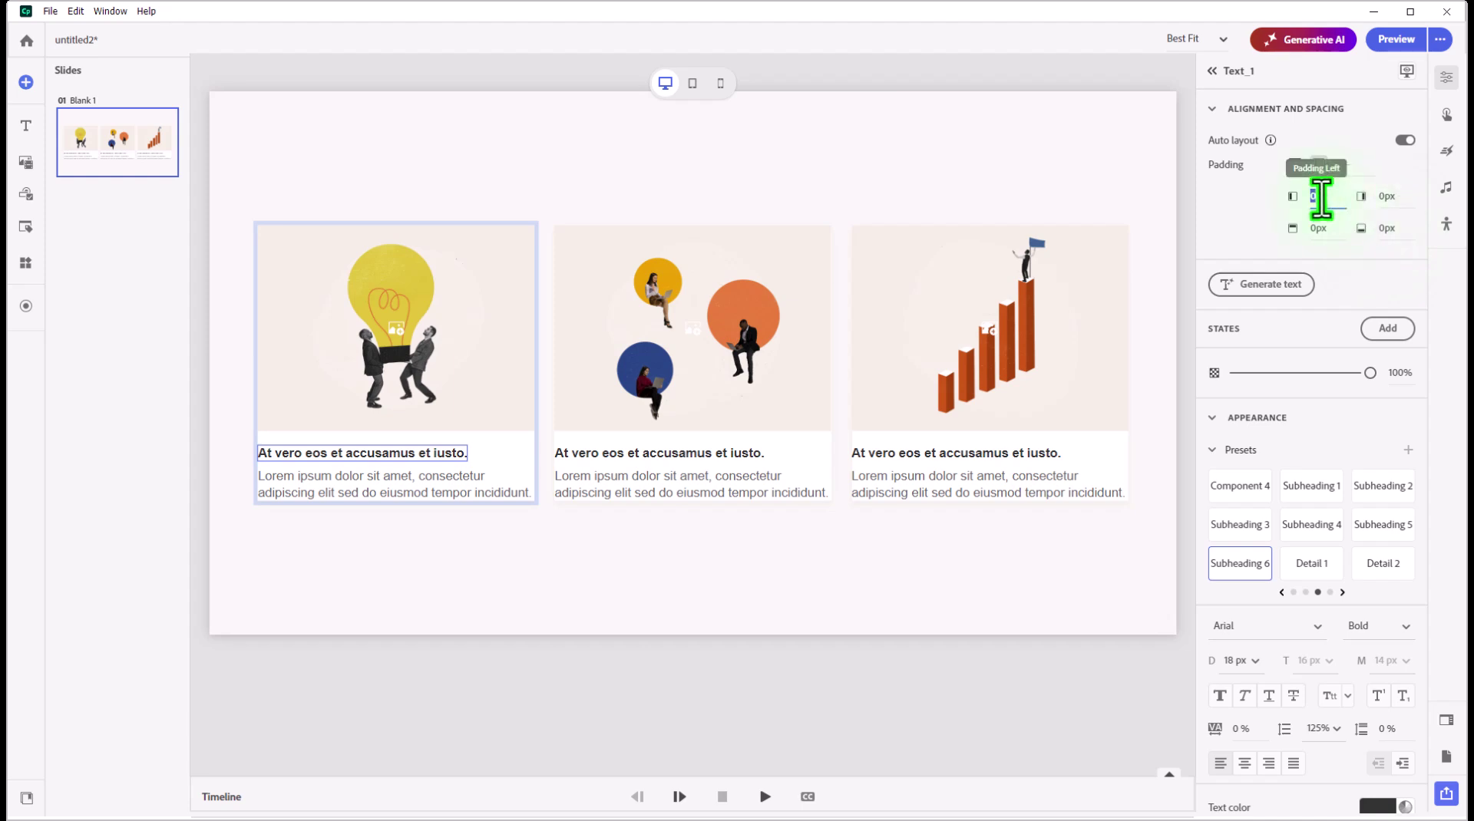
pyautogui.press('Tab')
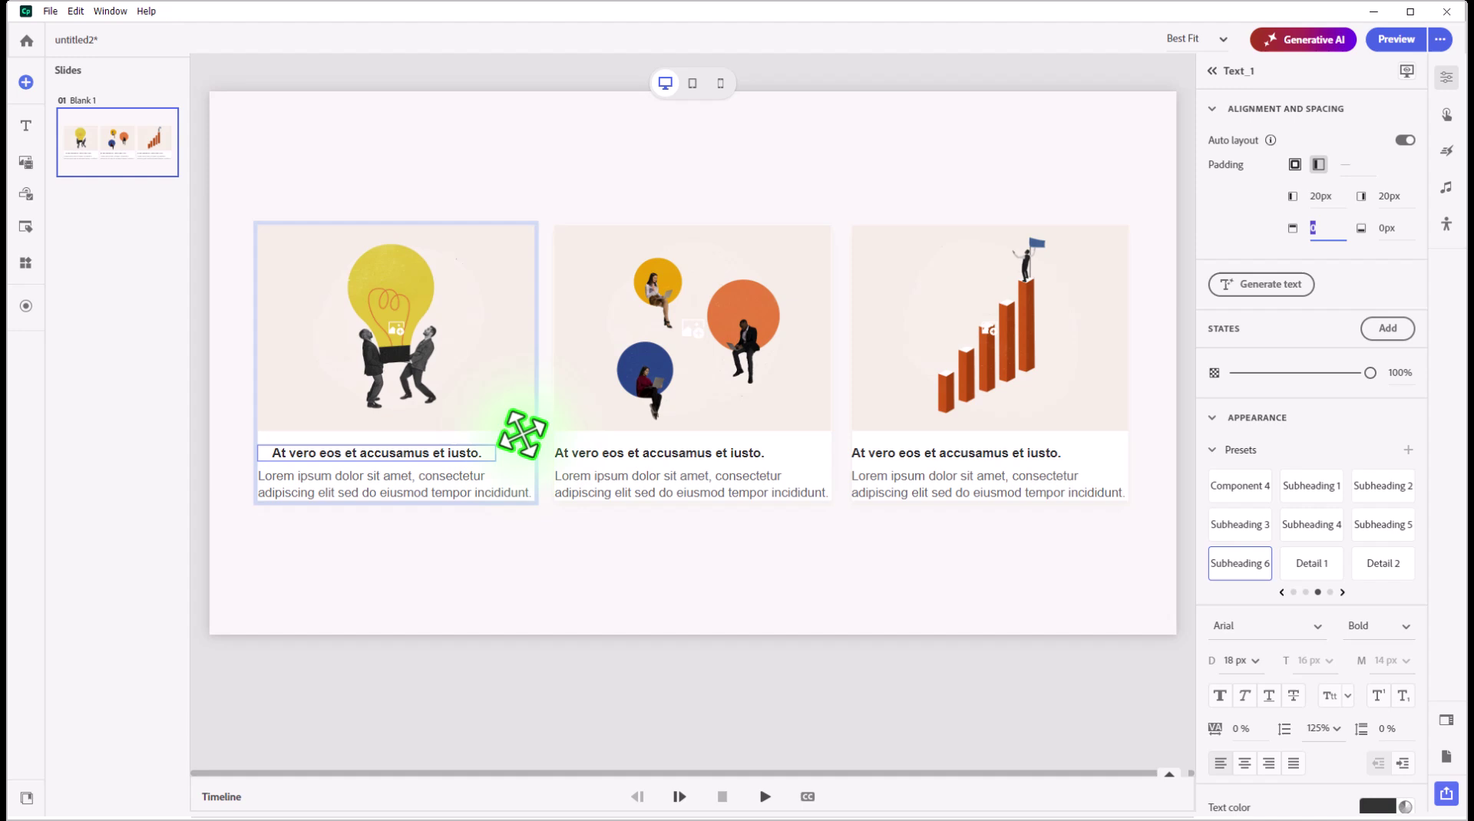
# Step: Set the padding of the first card's subtitle text to 20 px on all four sides
pyautogui.click(443, 487)
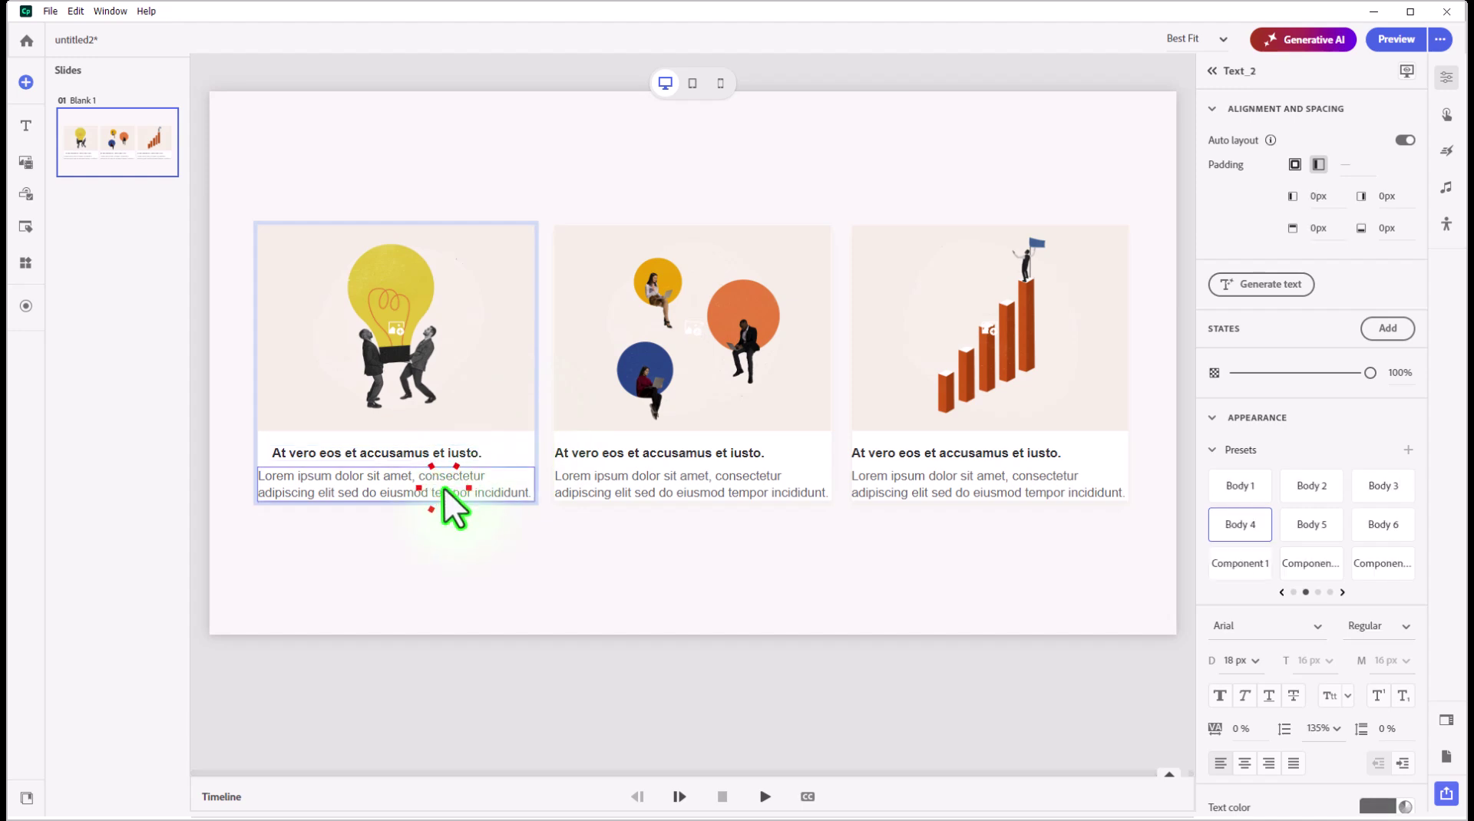
pyautogui.click(1320, 202)
pyautogui.write('20')
pyautogui.press('Tab')
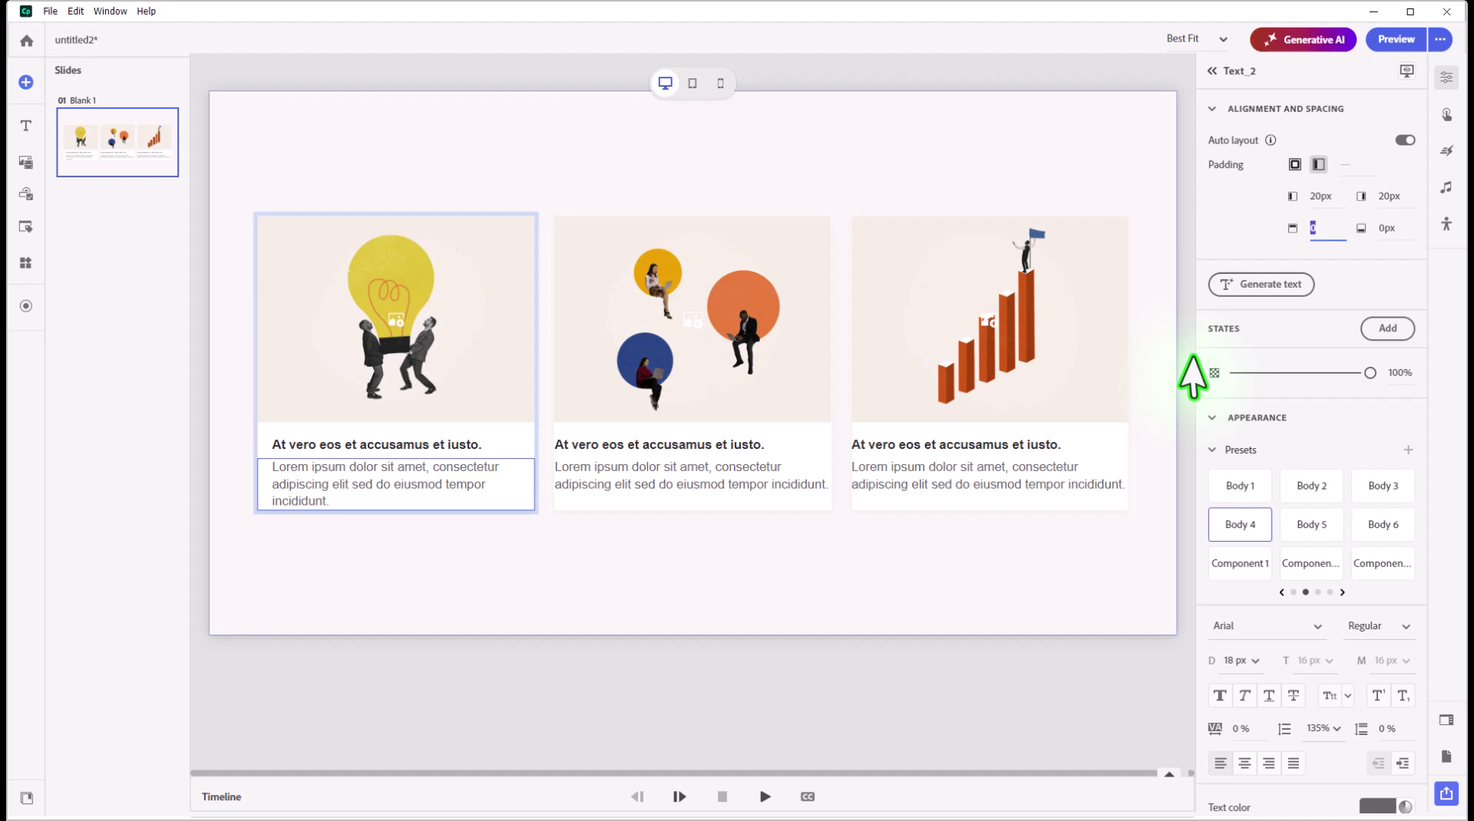
pyautogui.write('20')
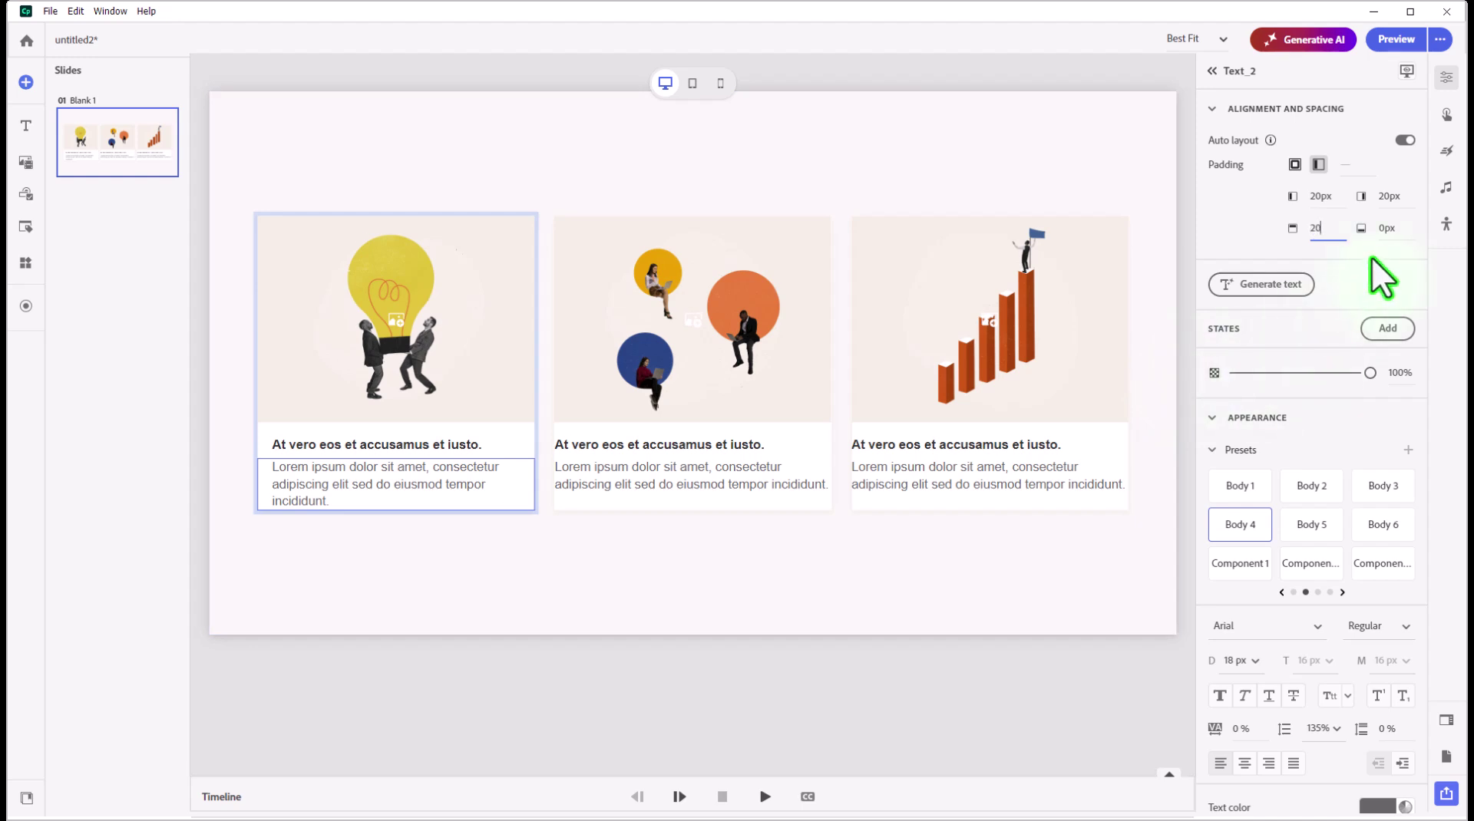
pyautogui.press('Tab')
pyautogui.write('20')
pyautogui.press('Tab')
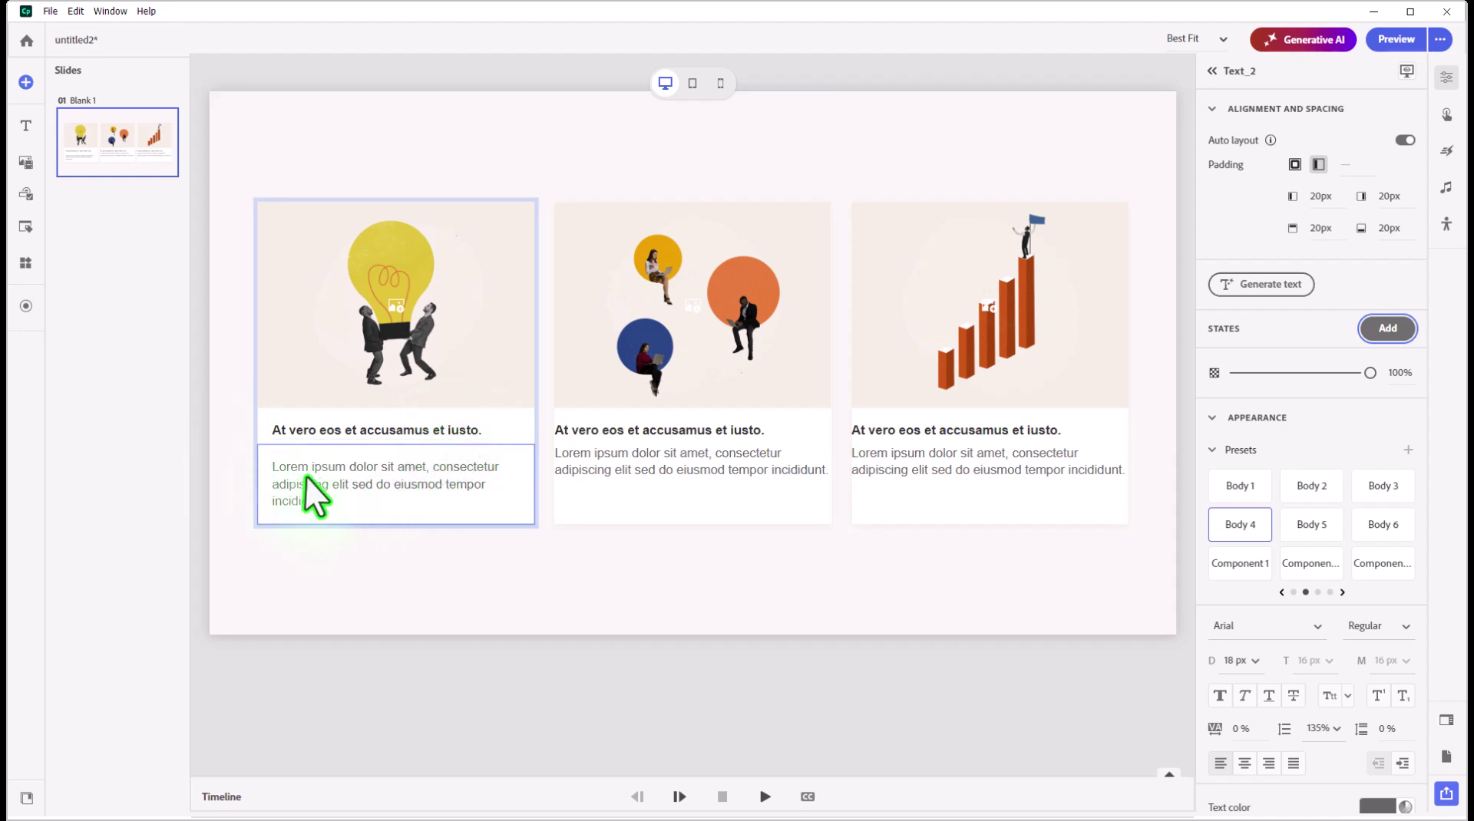
# Step: Copy the first card's caption formatting and apply it to the second card's caption
pyautogui.click(376, 431)
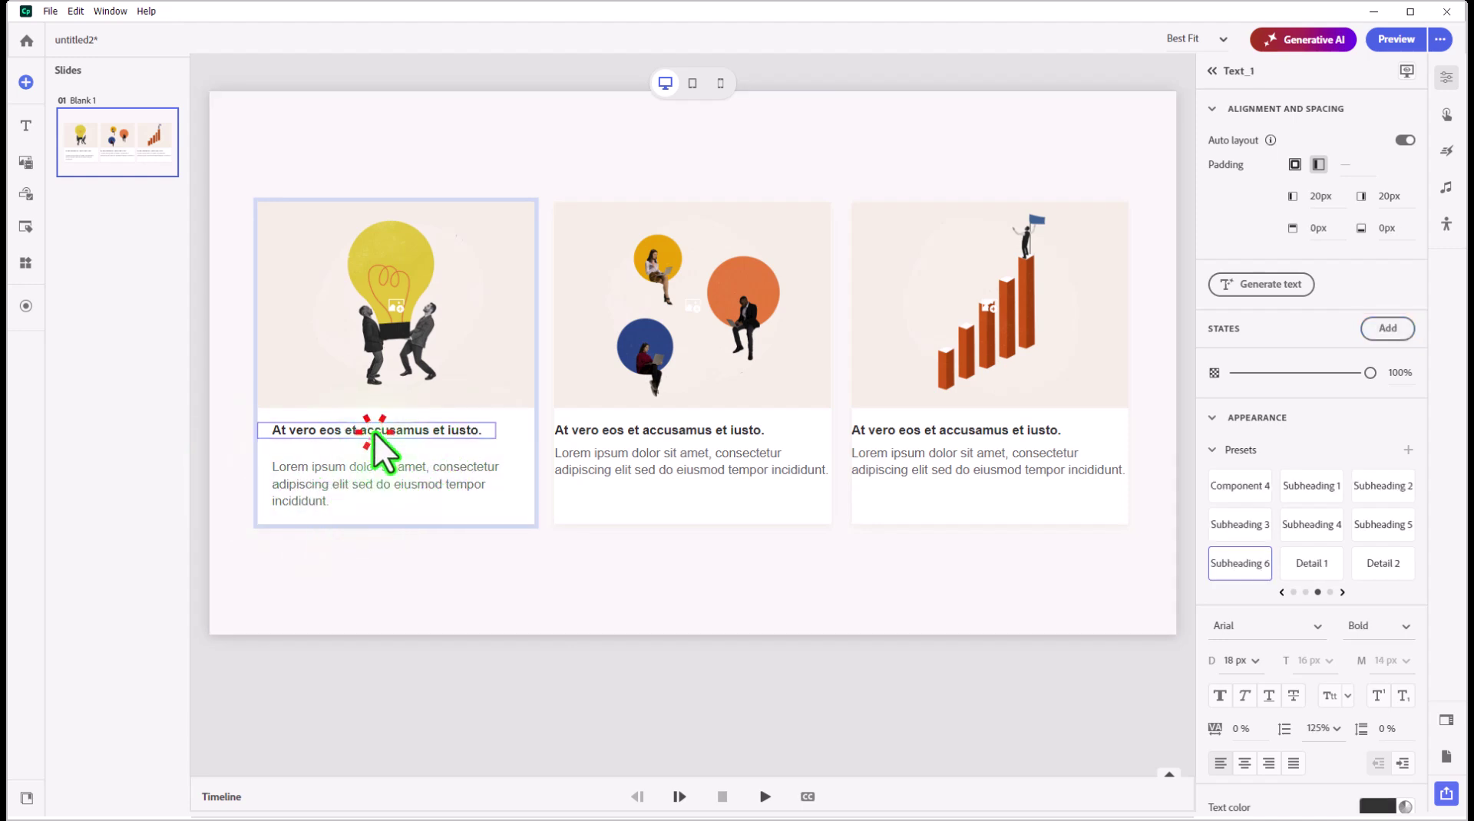
pyautogui.rightClick(443, 444)
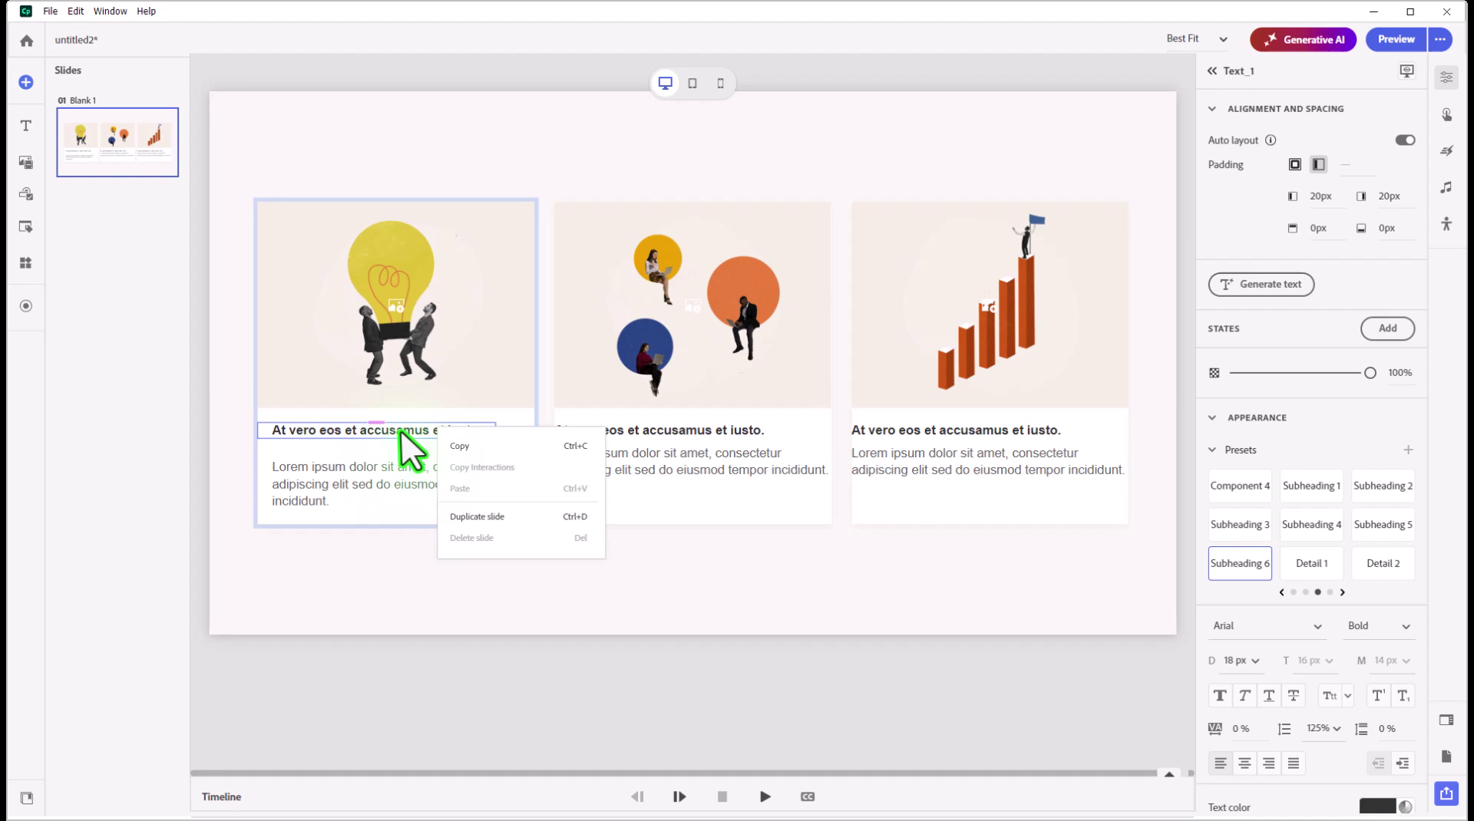
pyautogui.rightClick(429, 449)
pyautogui.click(428, 449)
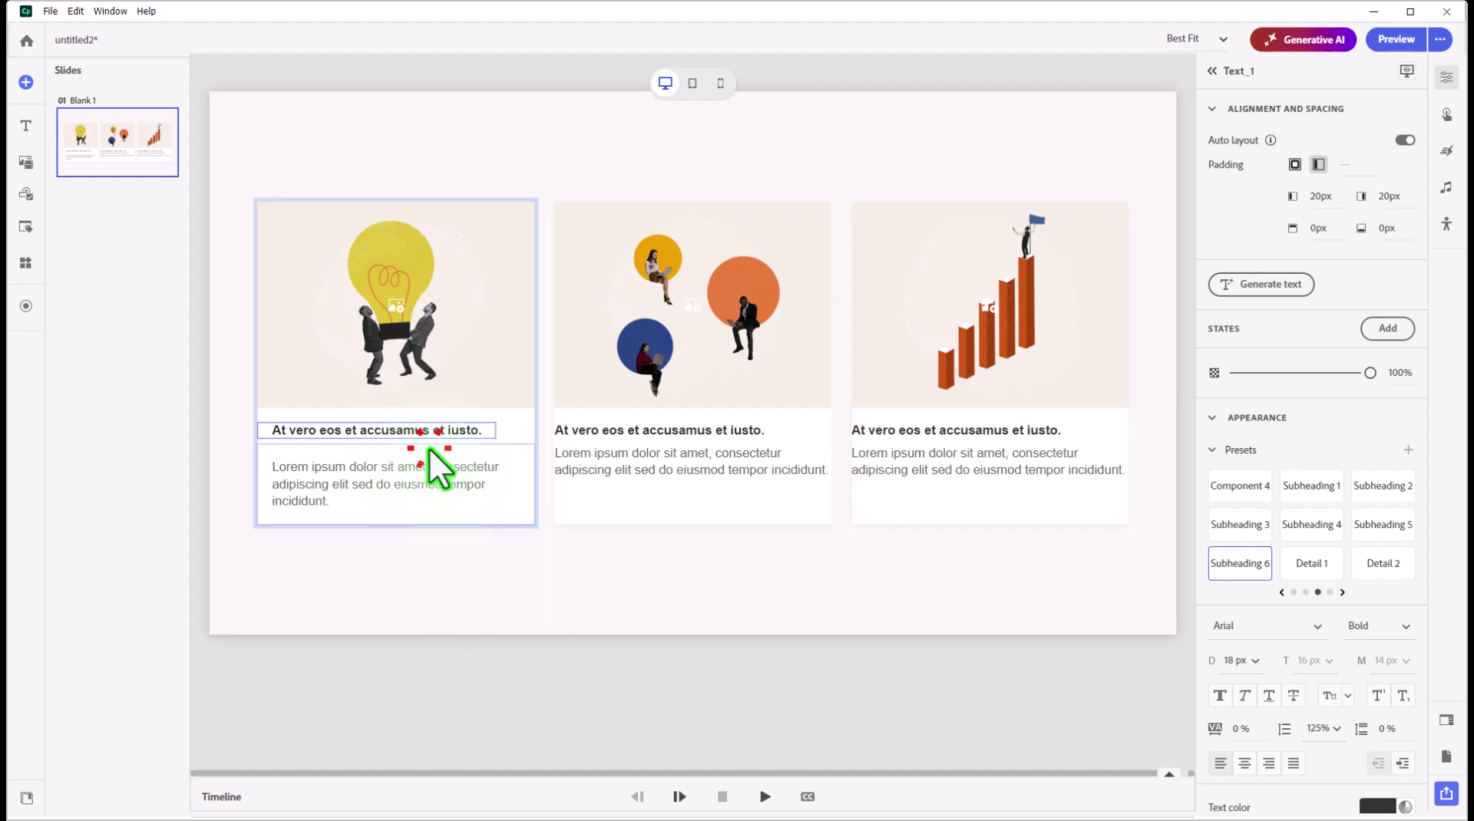
pyautogui.click(613, 434)
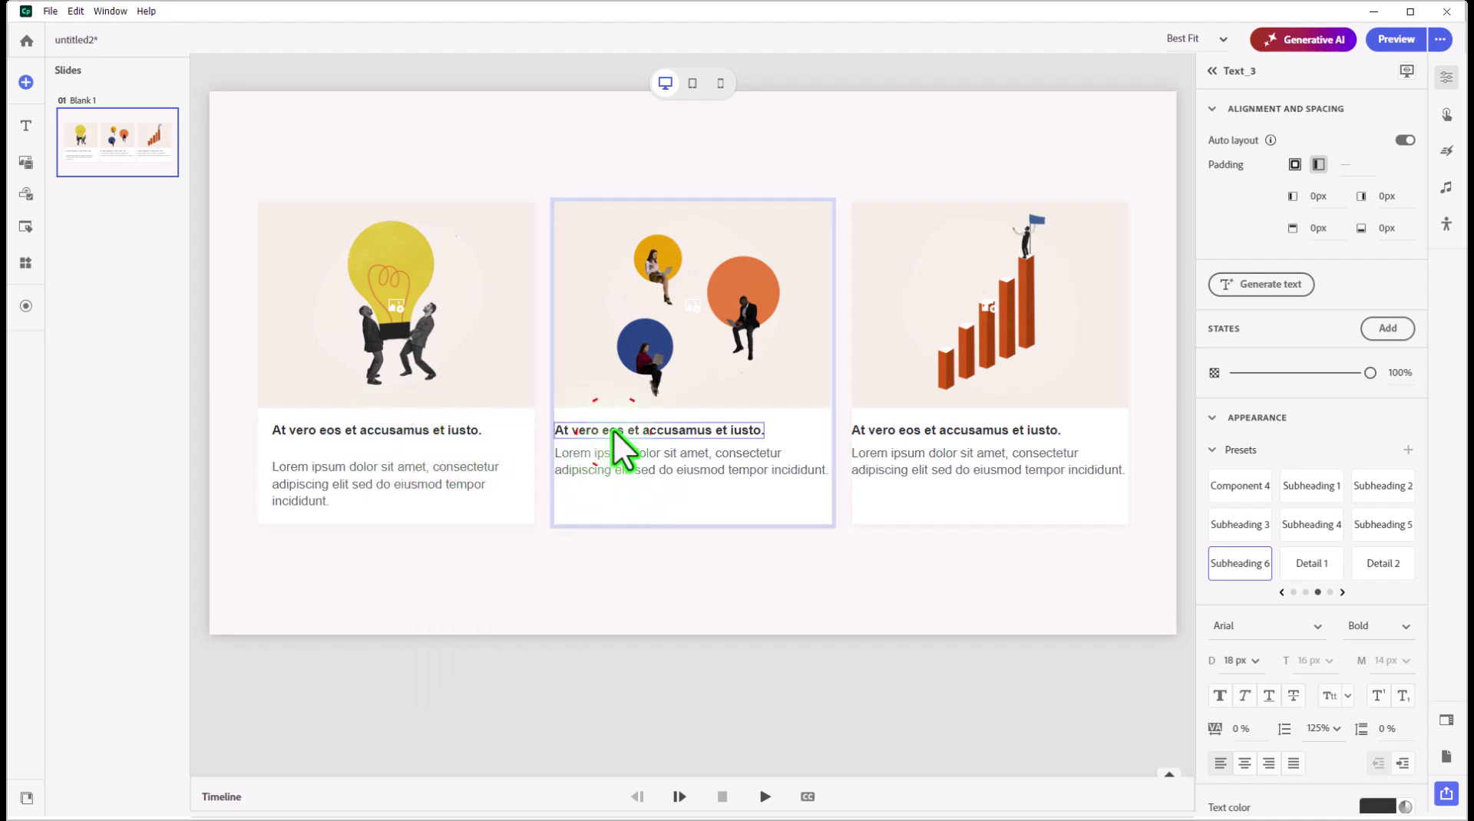
pyautogui.rightClick(614, 432)
pyautogui.click(653, 514)
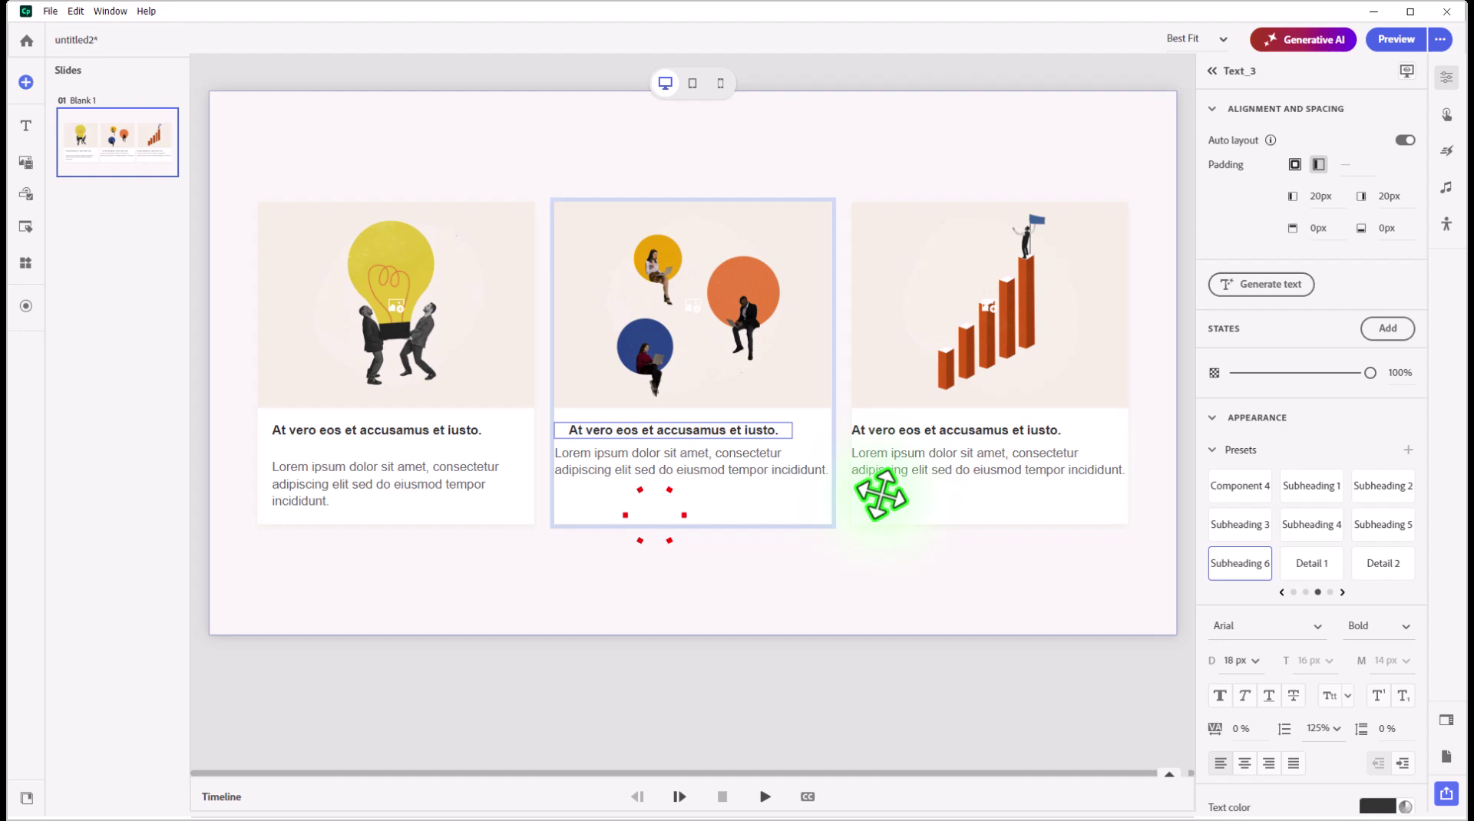
# Step: Apply the copied caption appearance to the third card's caption
pyautogui.click(934, 426)
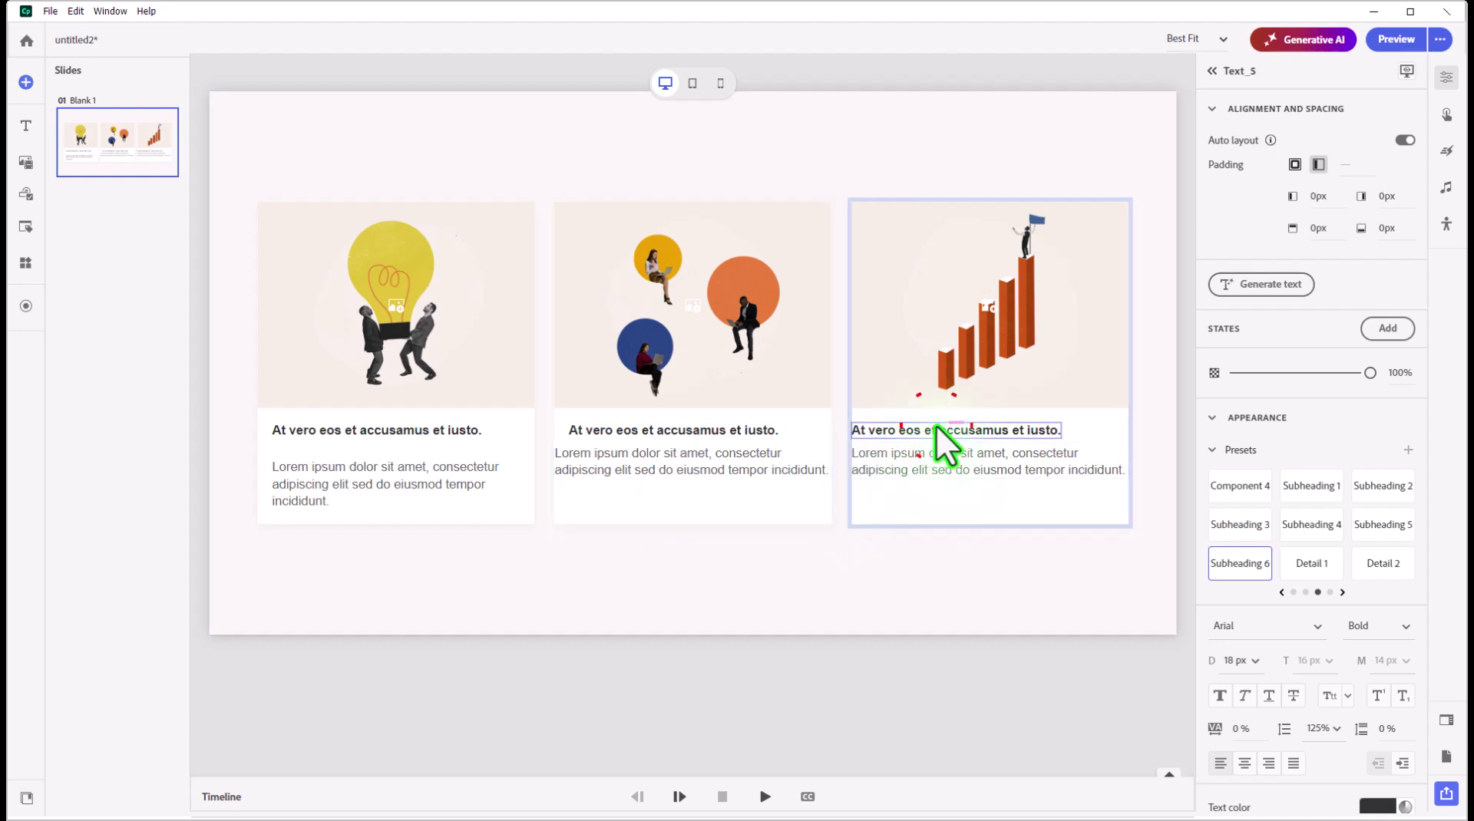
pyautogui.rightClick(936, 427)
pyautogui.rightClick(904, 428)
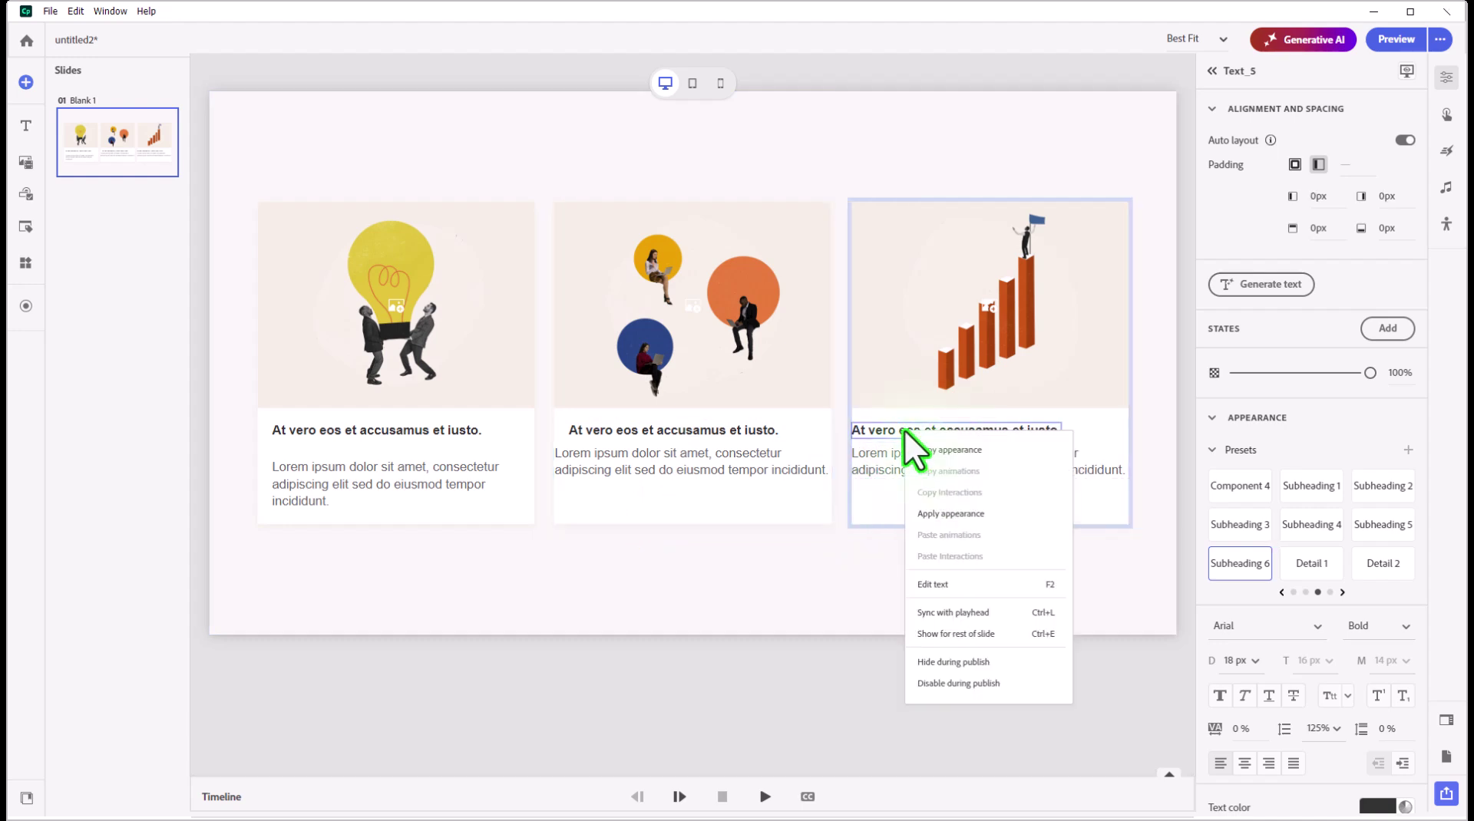
pyautogui.click(946, 503)
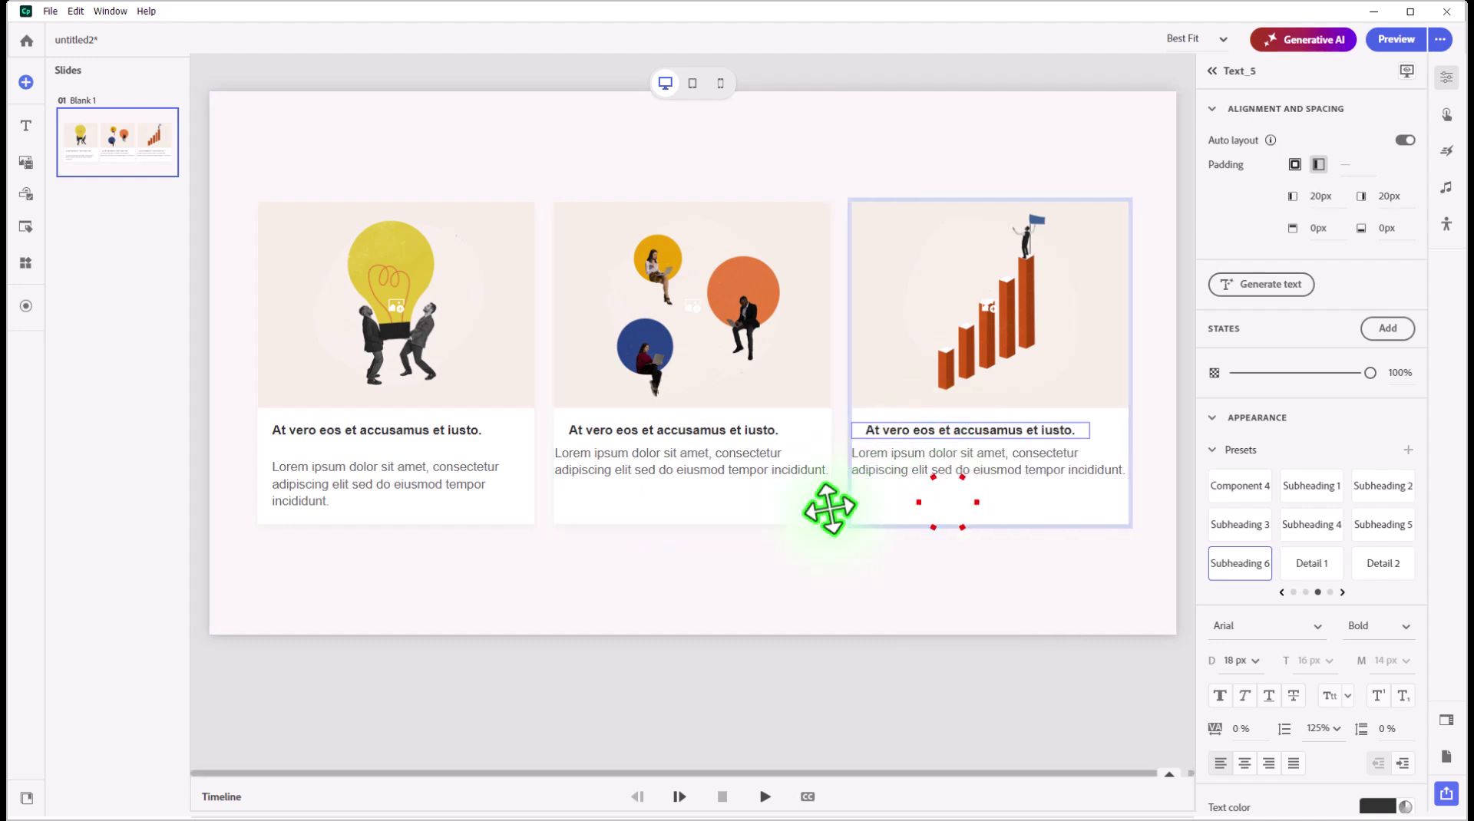
# Step: Copy the appearance of the first card's subtitle text and apply it to the second card's subtitle
pyautogui.click(400, 476)
pyautogui.rightClick(401, 476)
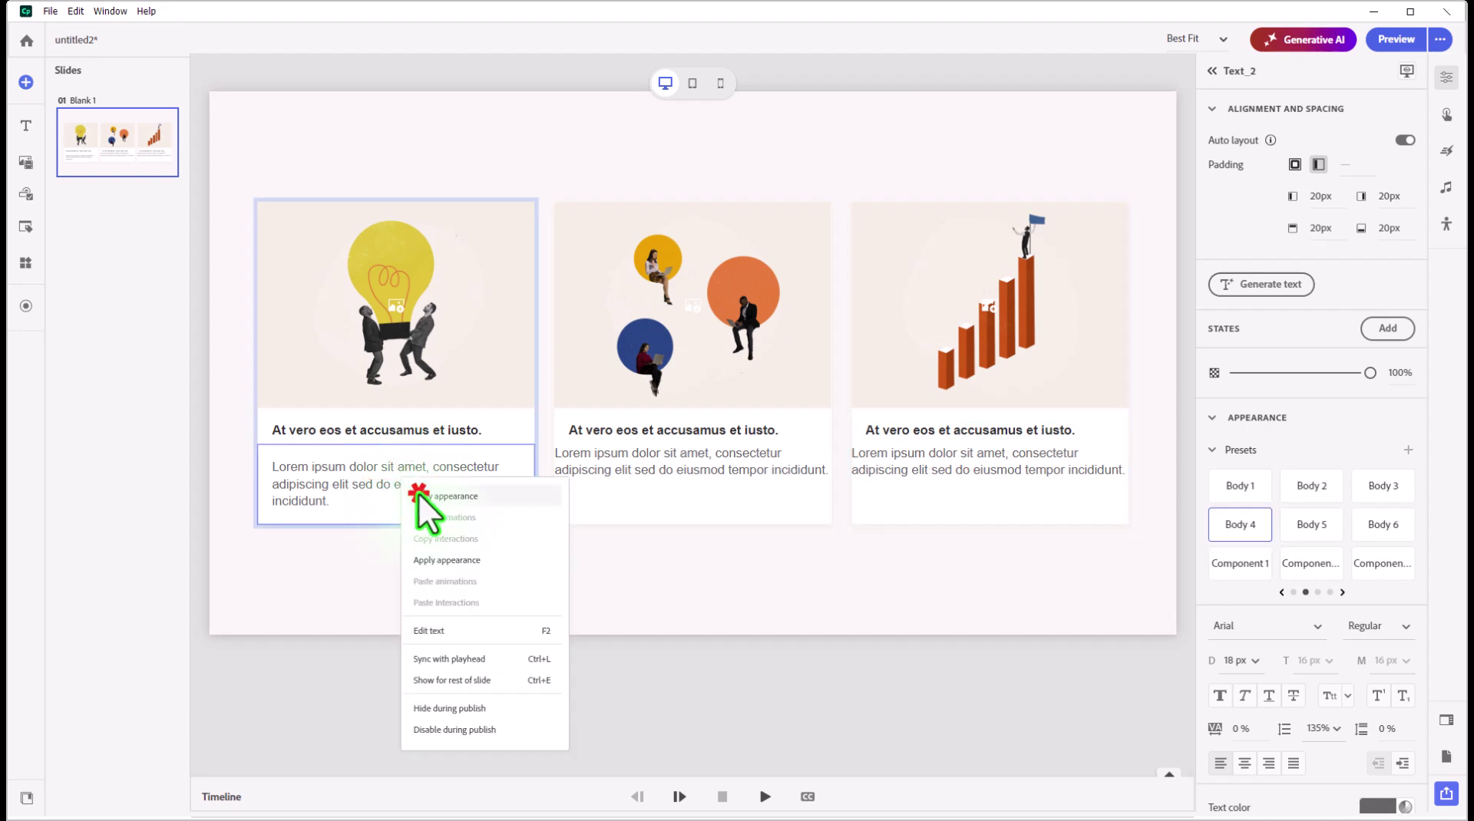
pyautogui.click(417, 493)
pyautogui.click(638, 470)
pyautogui.rightClick(663, 454)
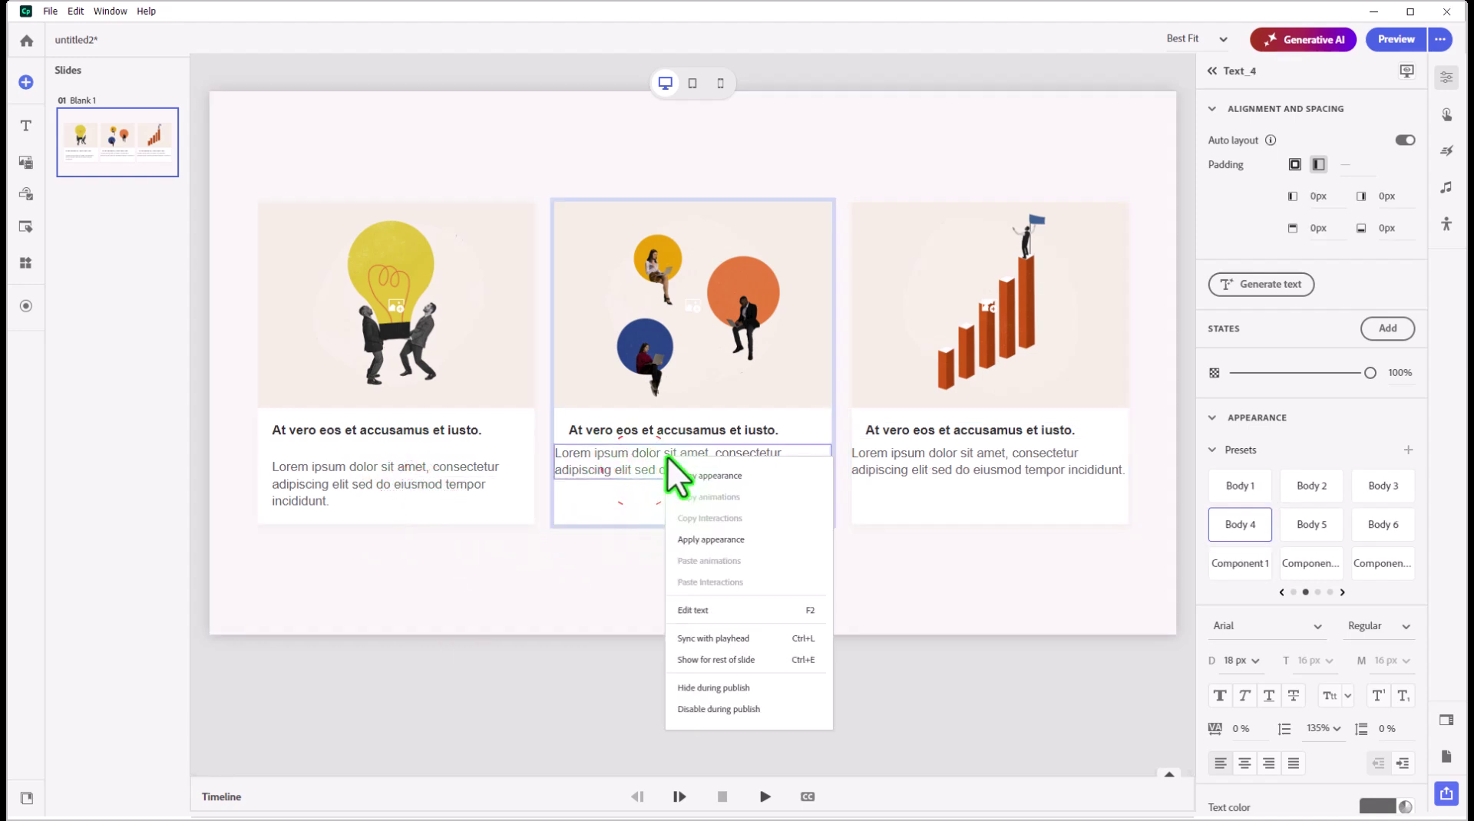
pyautogui.click(708, 529)
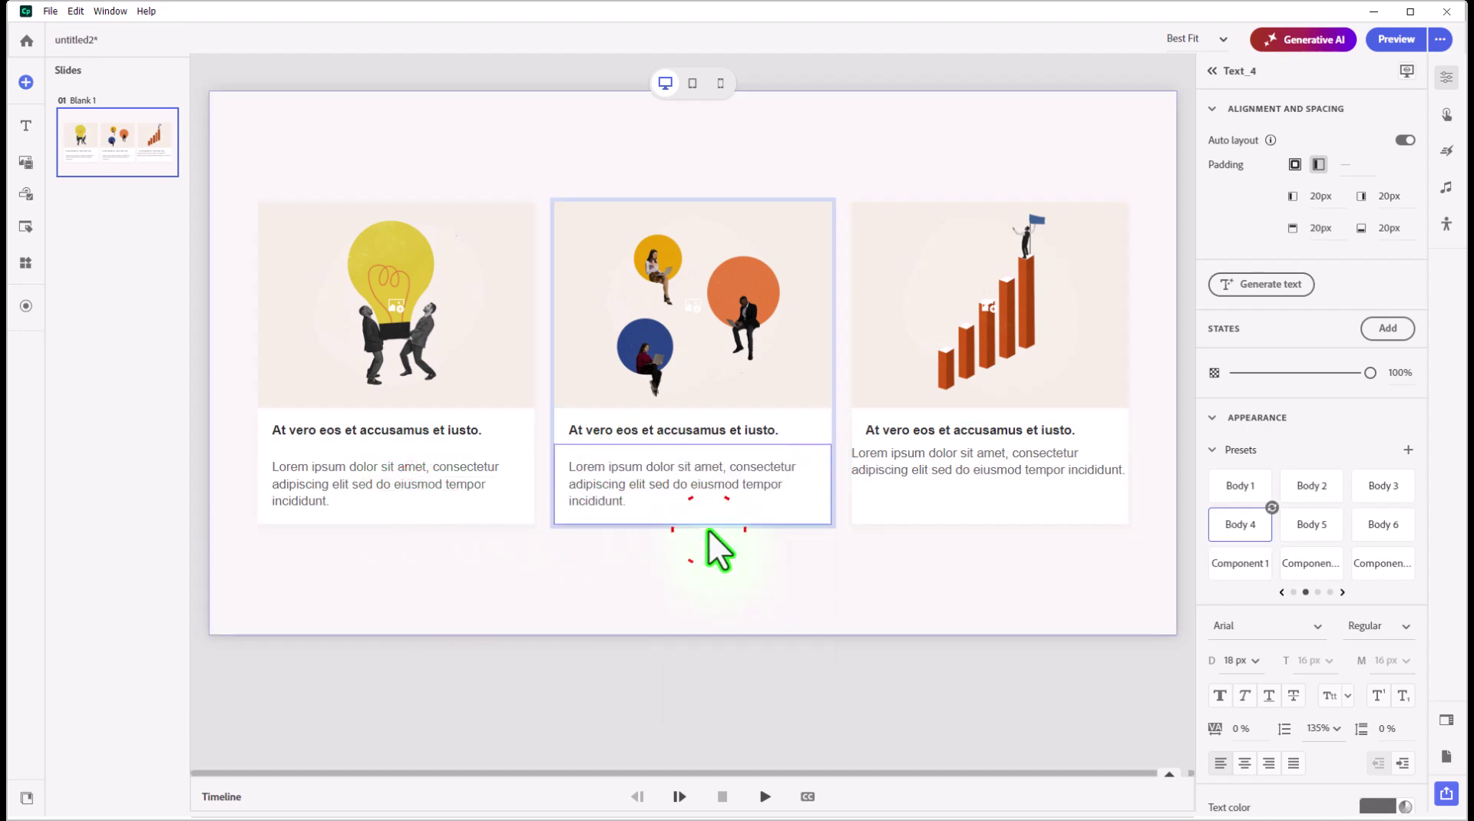
# Step: Apply the copied subtitle appearance to the third card's subtitle text
pyautogui.click(946, 464)
pyautogui.rightClick(947, 463)
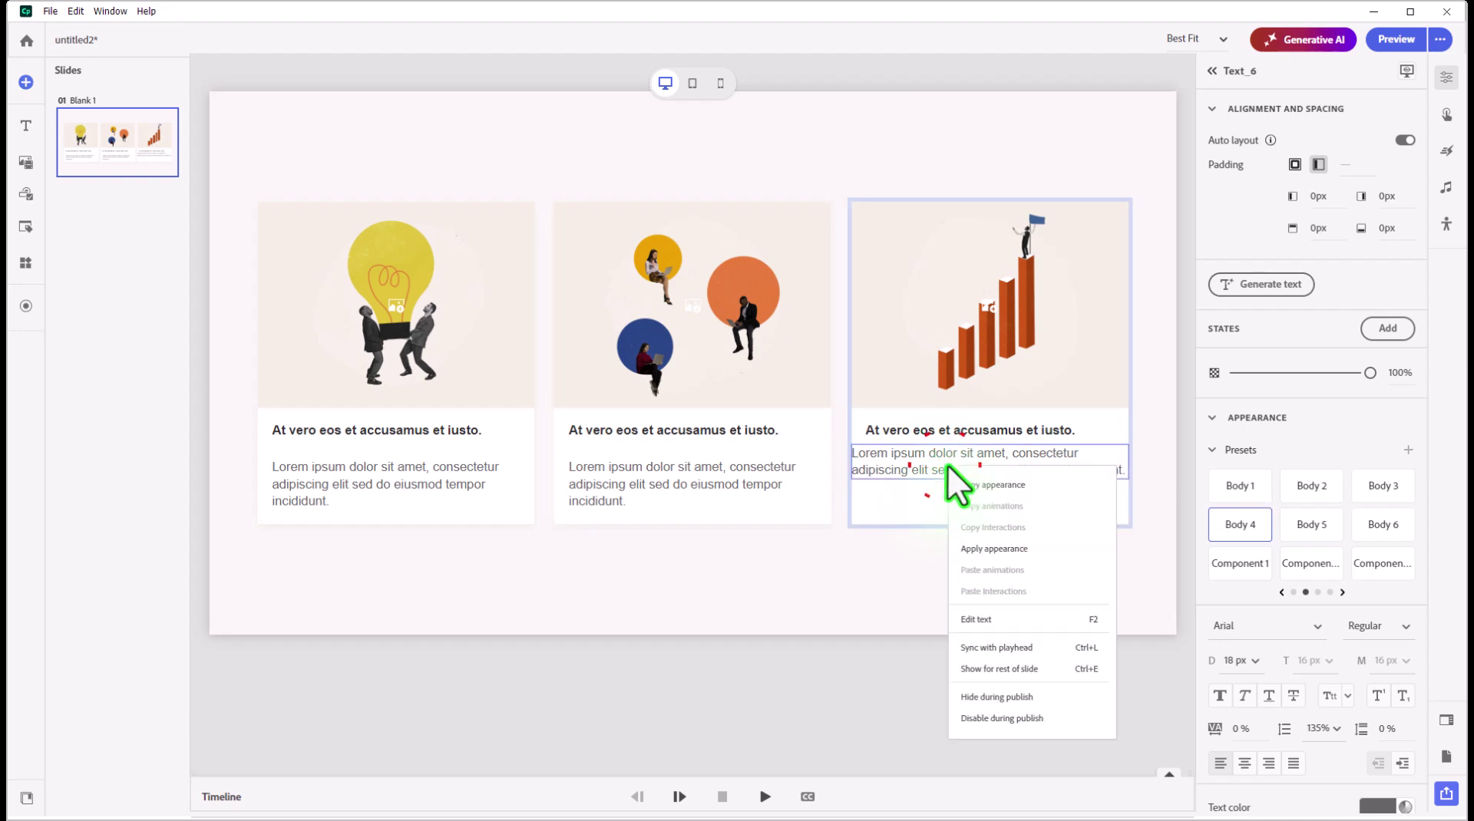
pyautogui.click(990, 548)
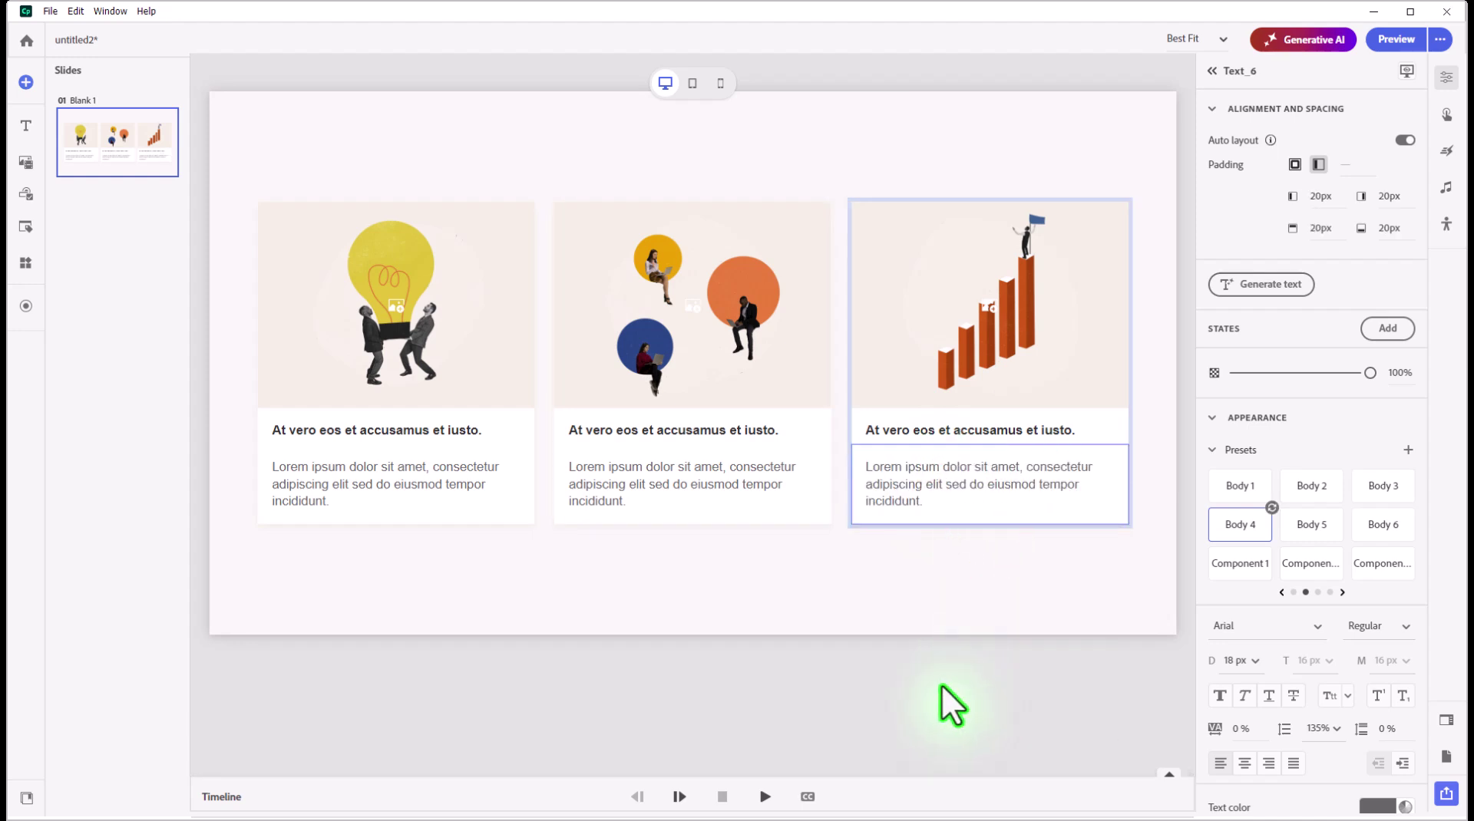